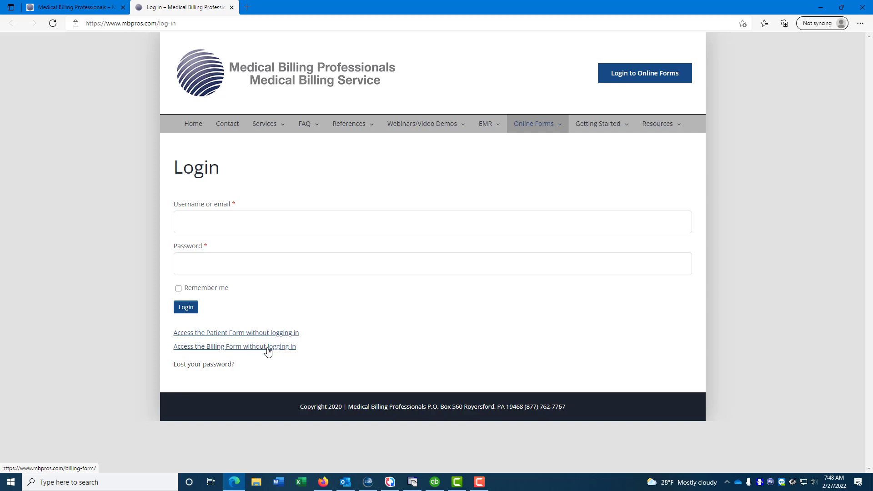
Step: Open the MBPros Billing Form through the link for access without logging in
click(268, 347)
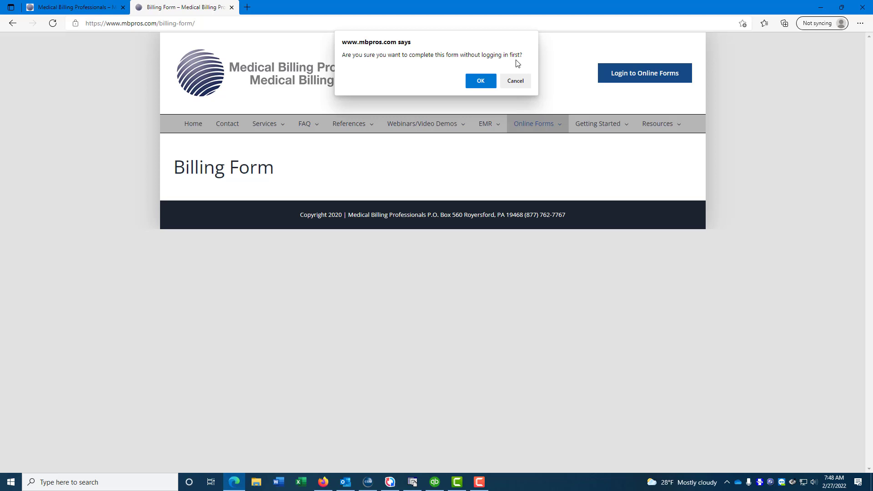
Step: Agree to continue without logging in, then bring up the Login to Online Forms page
click(489, 82)
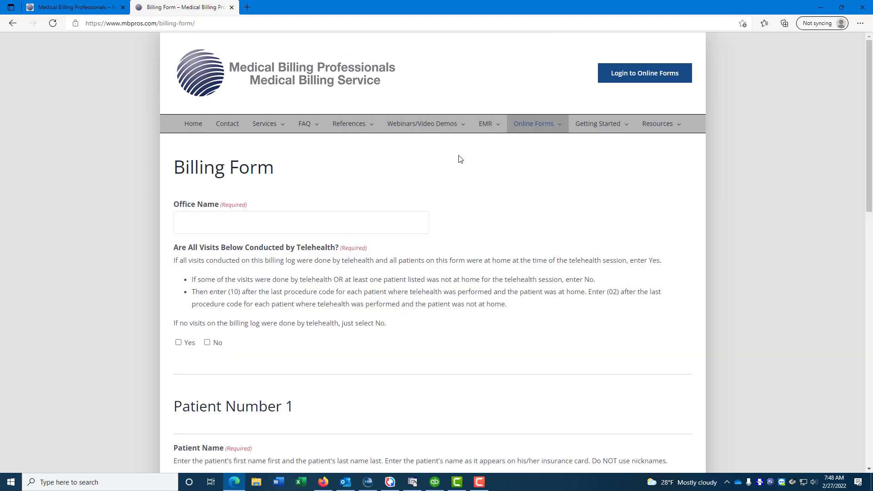
click(641, 81)
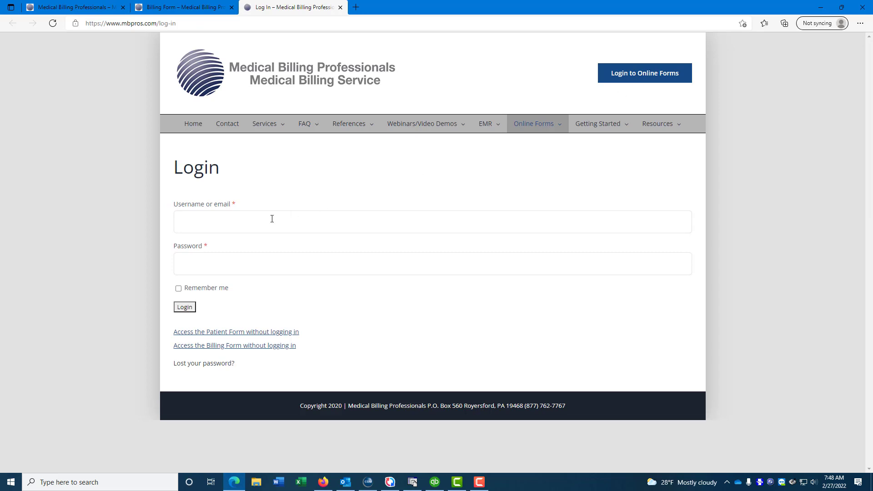
Step: Log in to the online forms account with the saved username and the account password
click(213, 223)
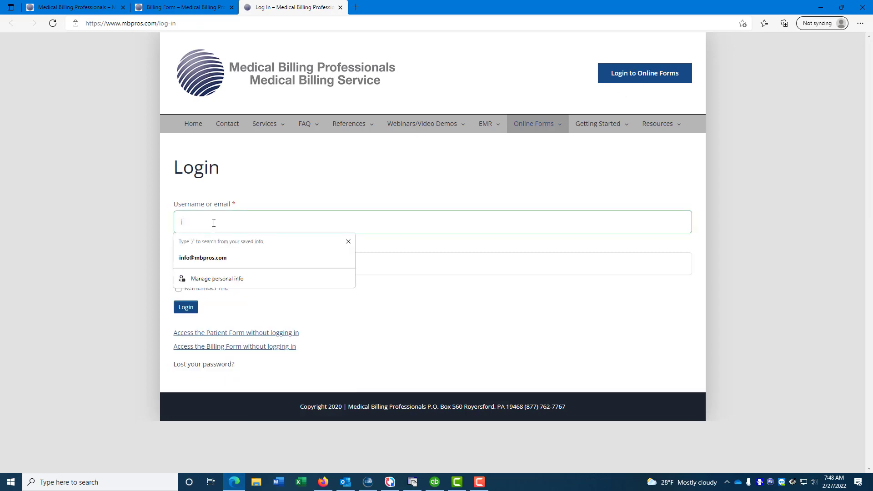
key(Tab)
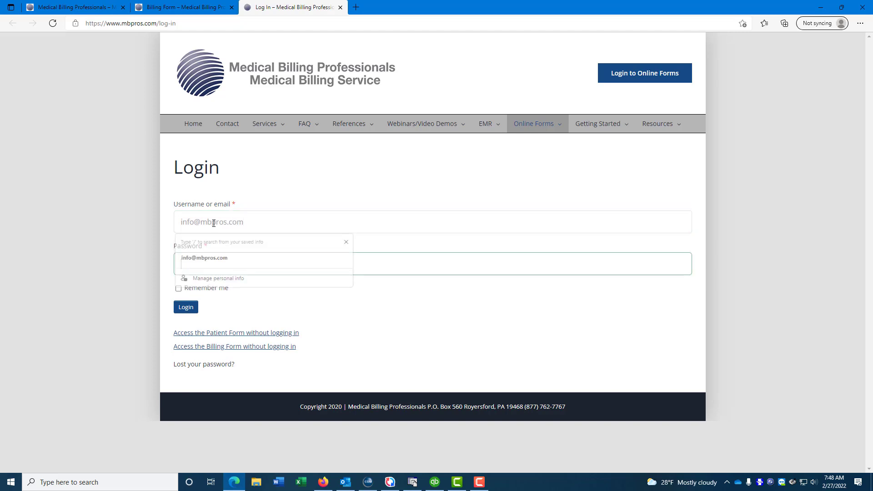
text(*********)
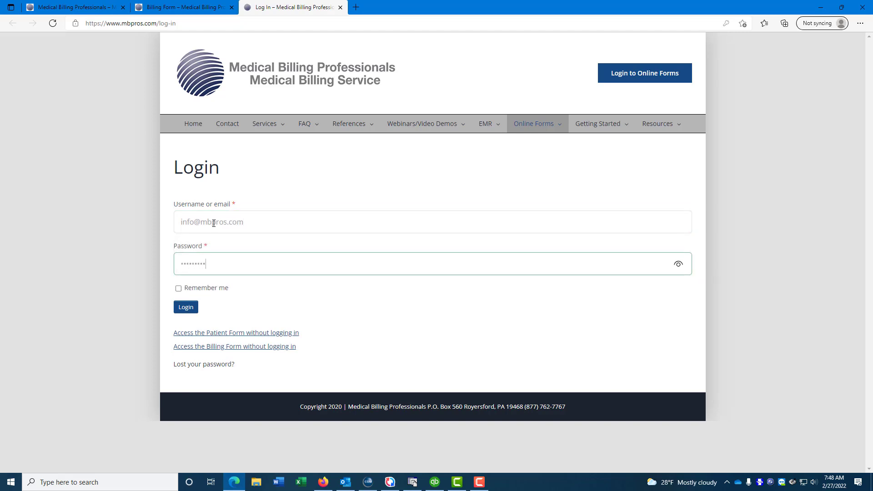
click(186, 307)
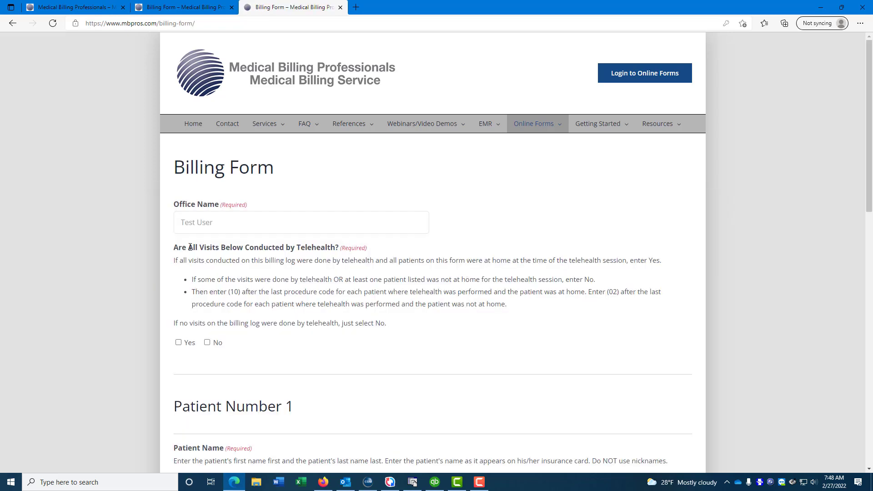
drag(213, 227, 180, 223)
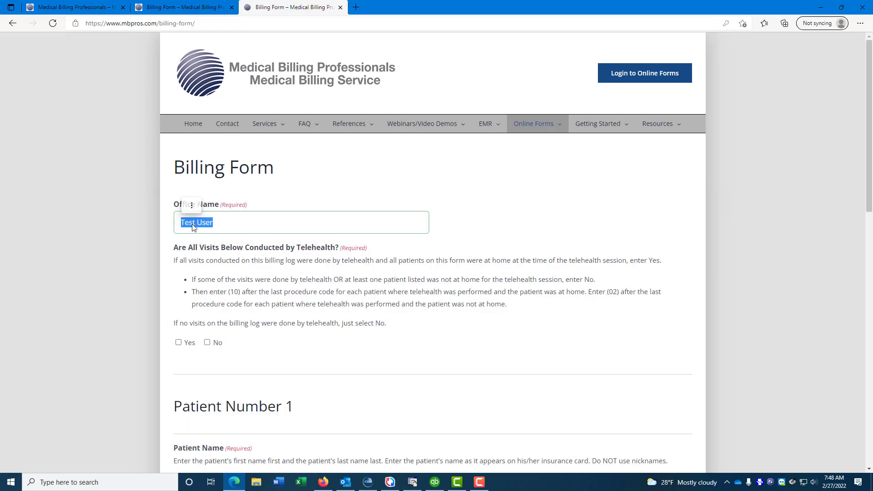
mouse_move(536, 129)
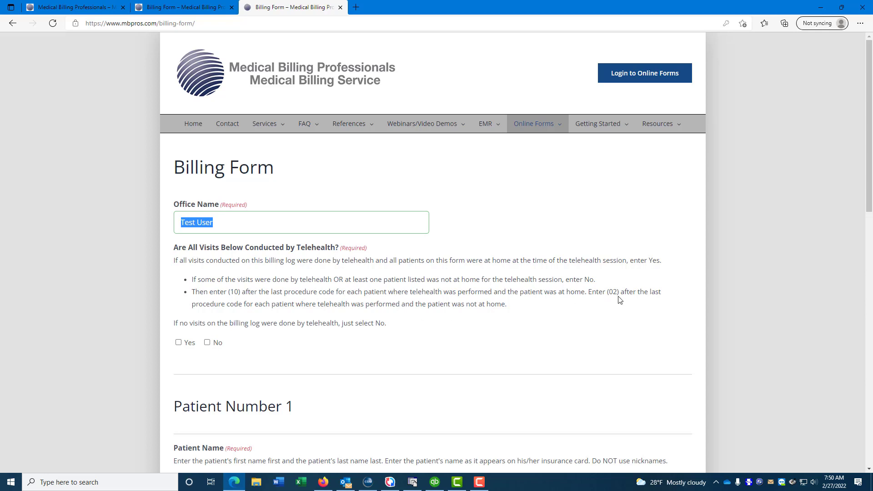
Step: Answer No to telehealth and enter Patient 1's name, service date 02/22/2022 and code 90837 (10)
click(207, 343)
scroll(277, 339, down, 4)
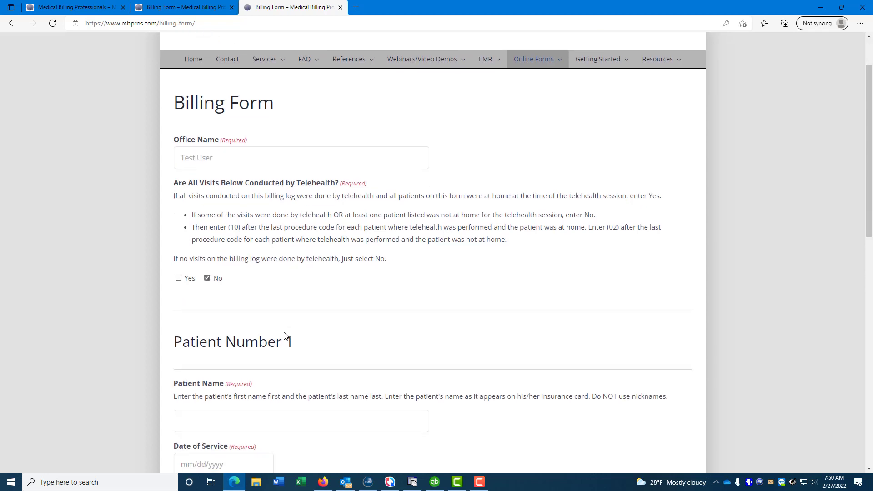
click(222, 284)
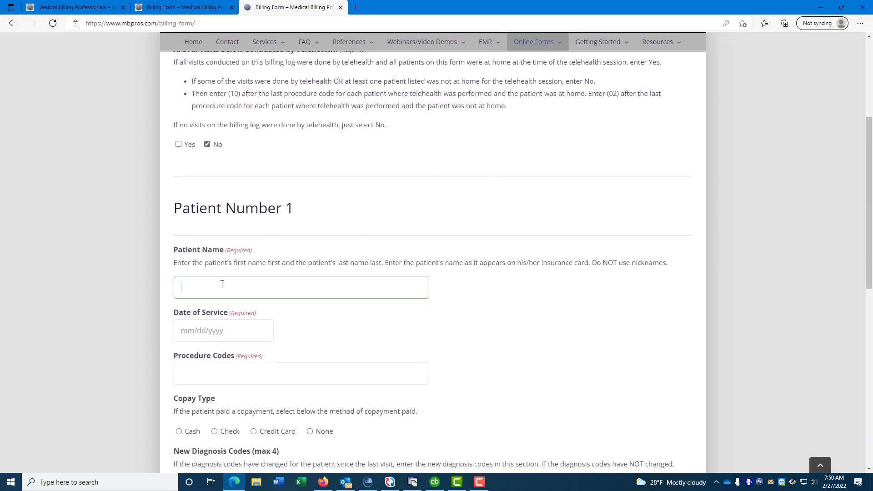
text(john smith)
key(Tab)
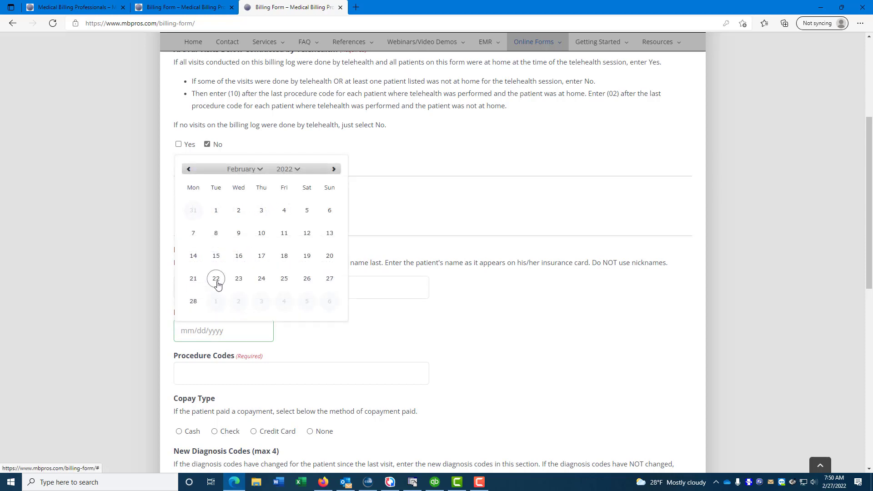
click(217, 283)
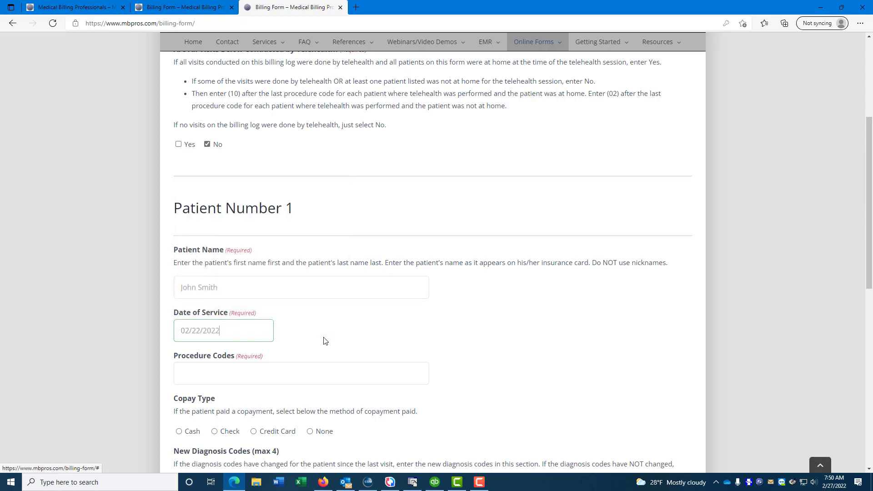
click(200, 371)
text(90837)
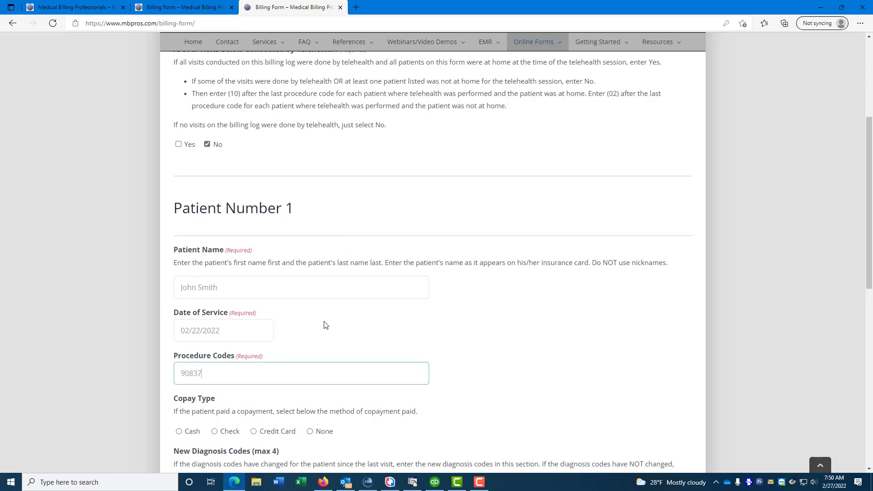
text( (10))
Step: Record Patient 1's copay as $10.00 paid in cash
scroll(341, 316, down, 4)
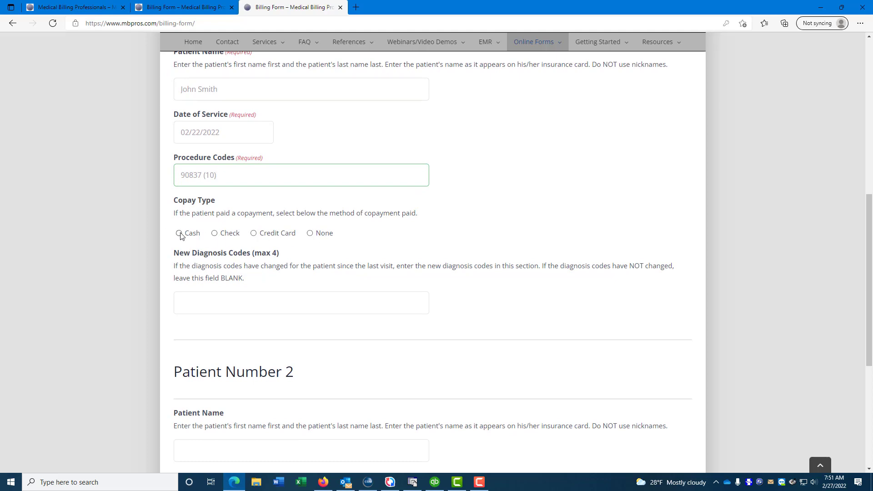
click(179, 233)
click(201, 272)
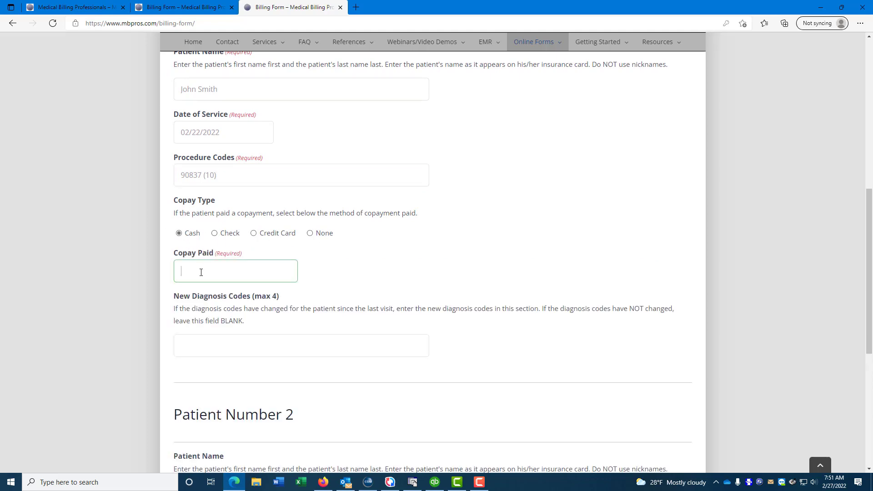
text(10.00)
scroll(206, 350, down, 3)
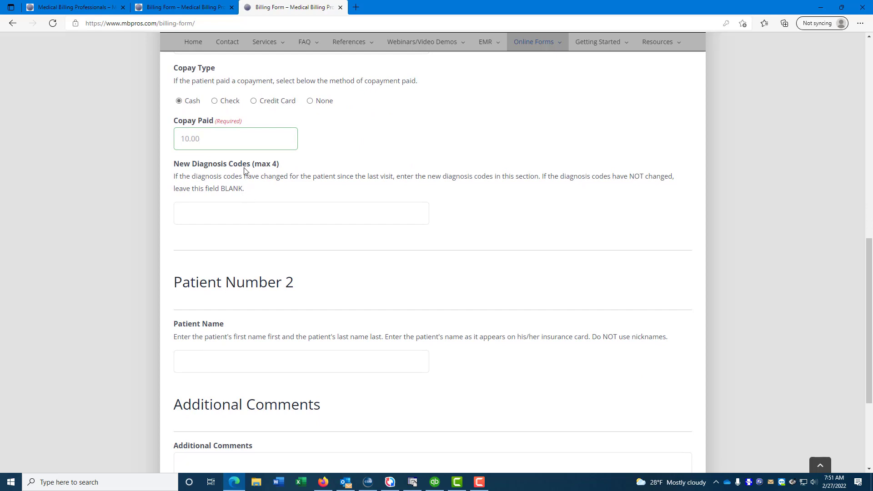
scroll(215, 138, up, 6)
scroll(225, 303, down, 7)
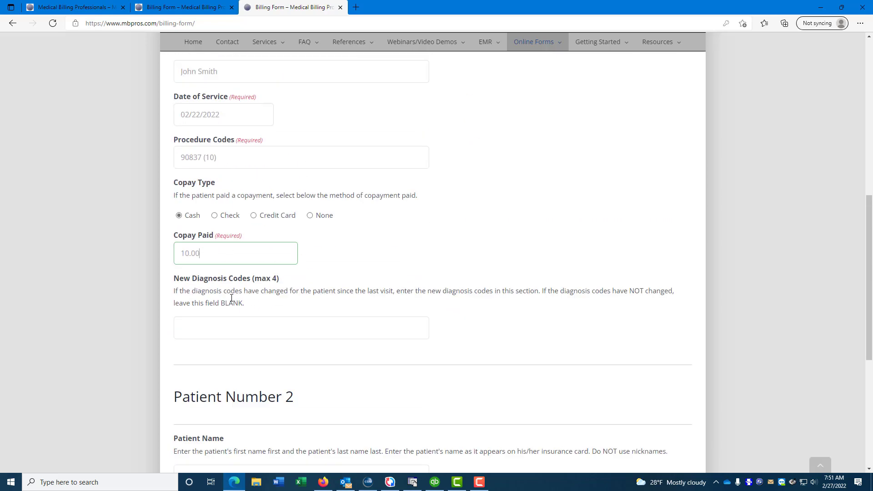
click(226, 300)
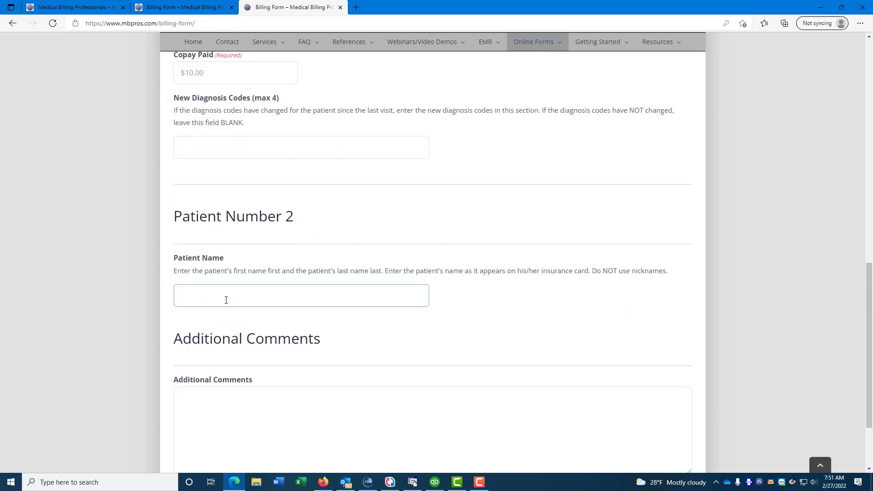
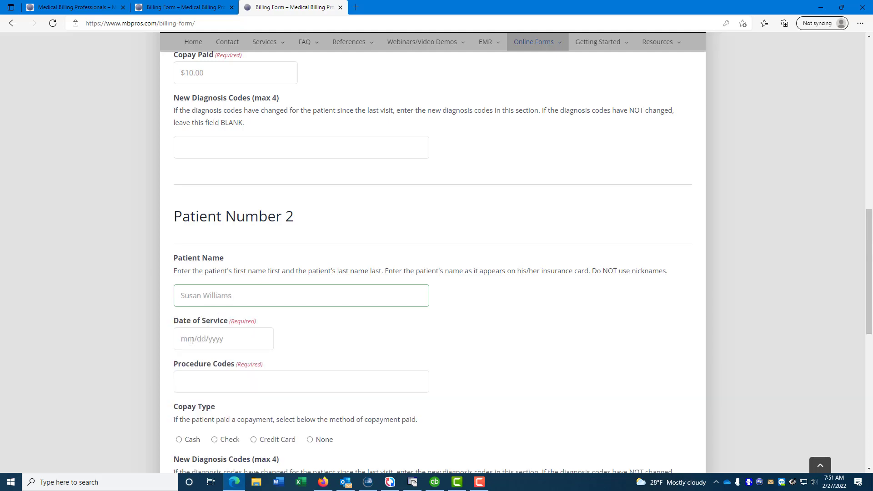
Step: Enter Patient 2's name, service date 02/23/2022 and procedure code 90837
click(192, 341)
click(239, 288)
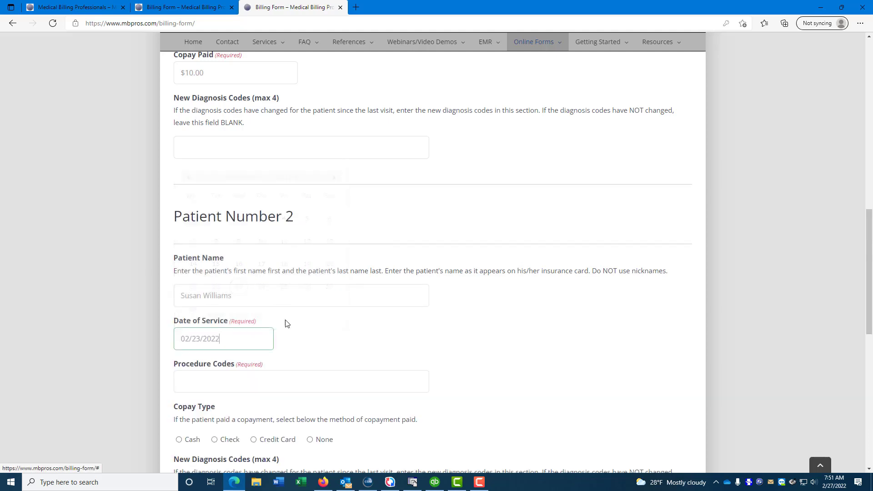
click(209, 380)
text(90837)
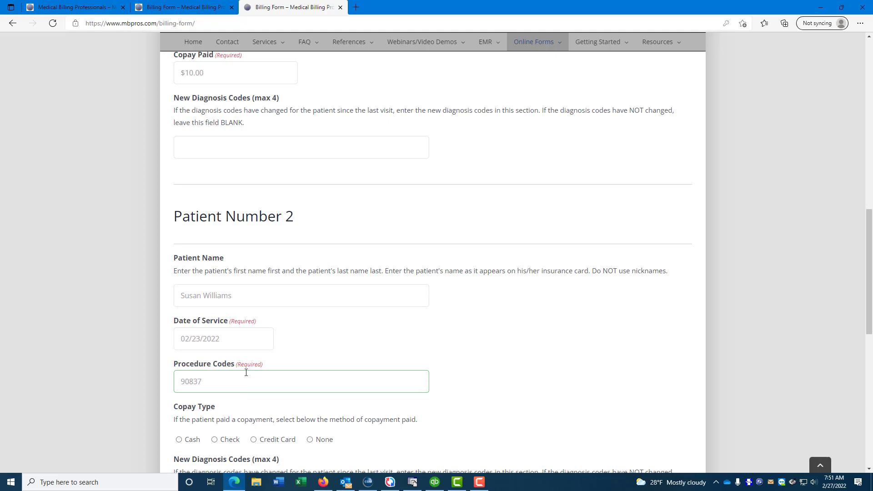
Step: Record Patient 2's $25.00 copay paid by check number 1234
scroll(250, 370, down, 1)
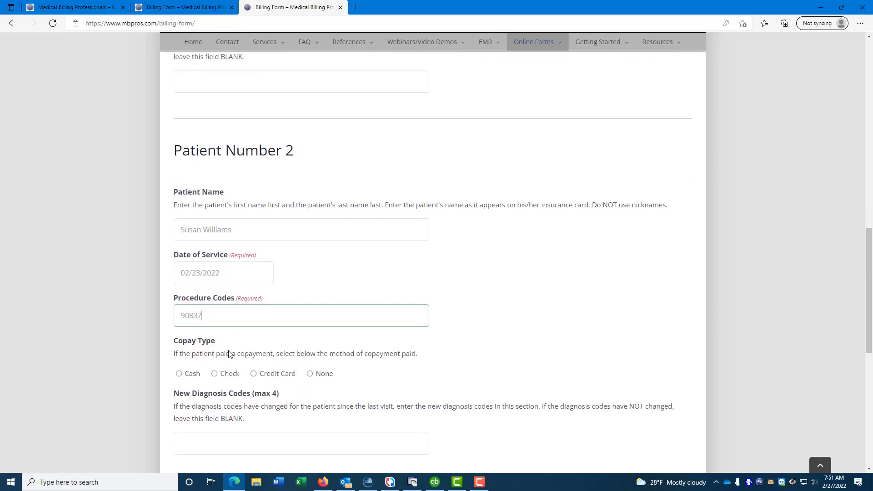
click(215, 375)
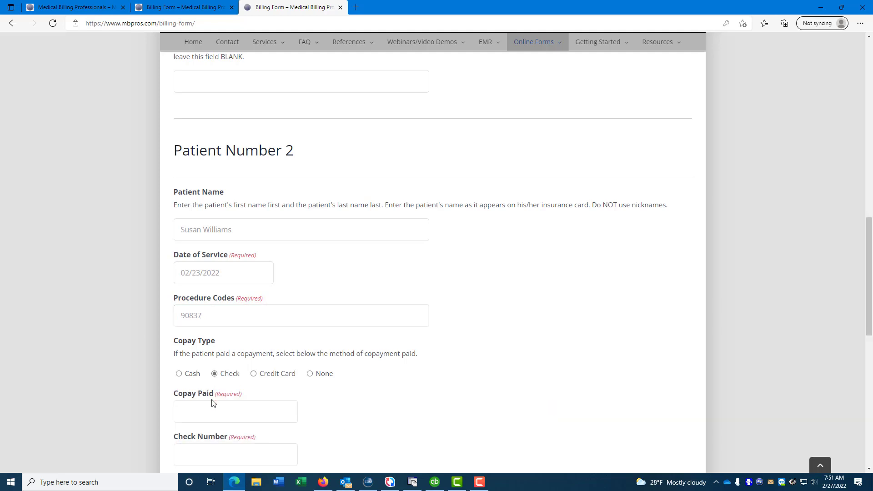
click(212, 408)
text(25.00)
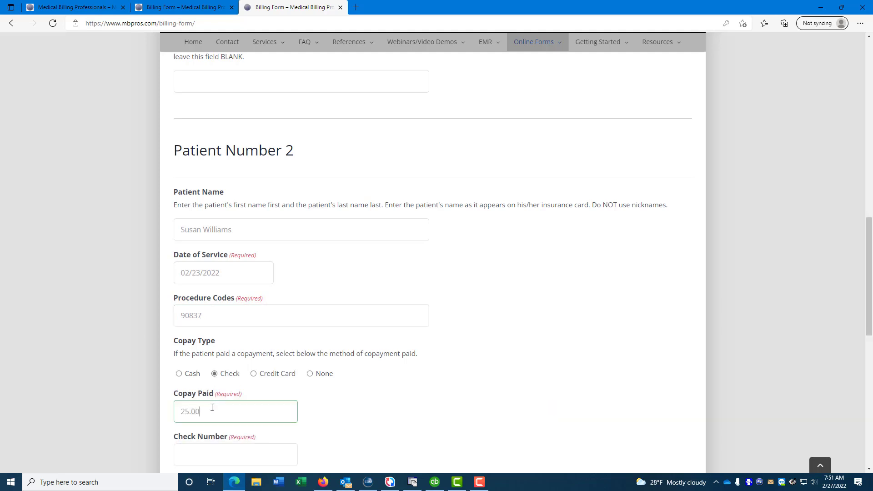
scroll(212, 408, down, 1)
click(222, 397)
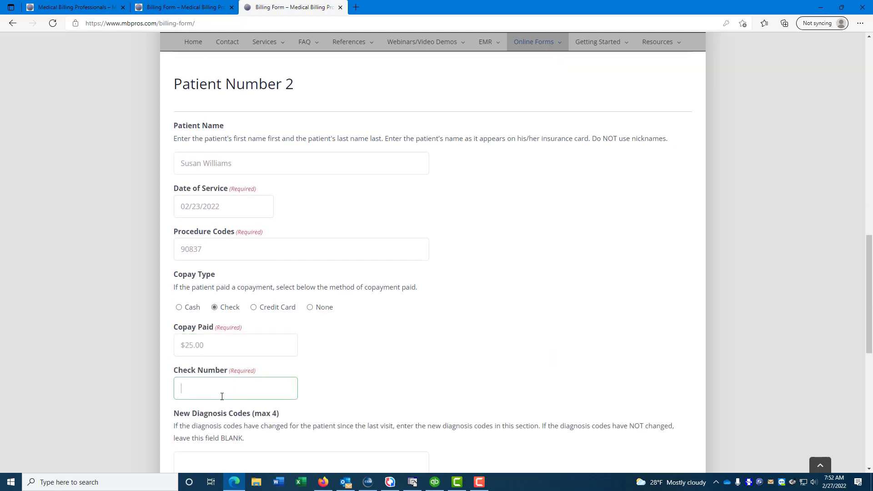
text(1234)
Step: Add new diagnosis code F33.1 for Patient 2
scroll(240, 427, down, 2)
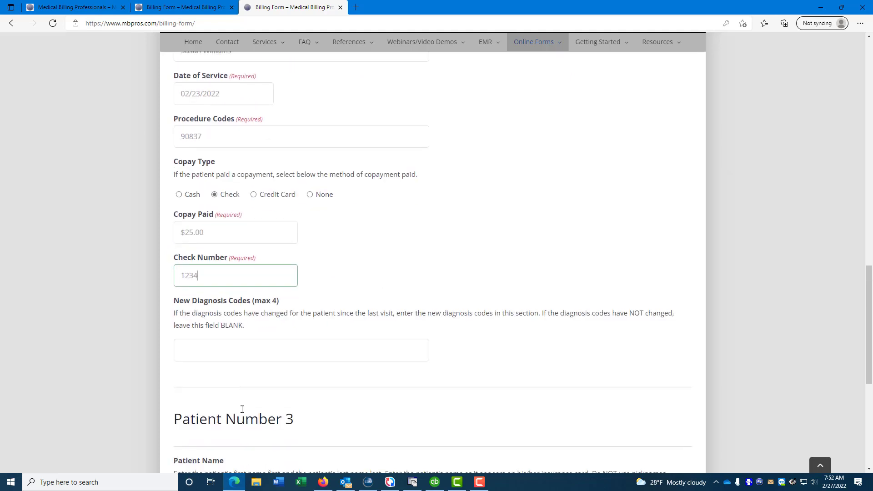
click(216, 332)
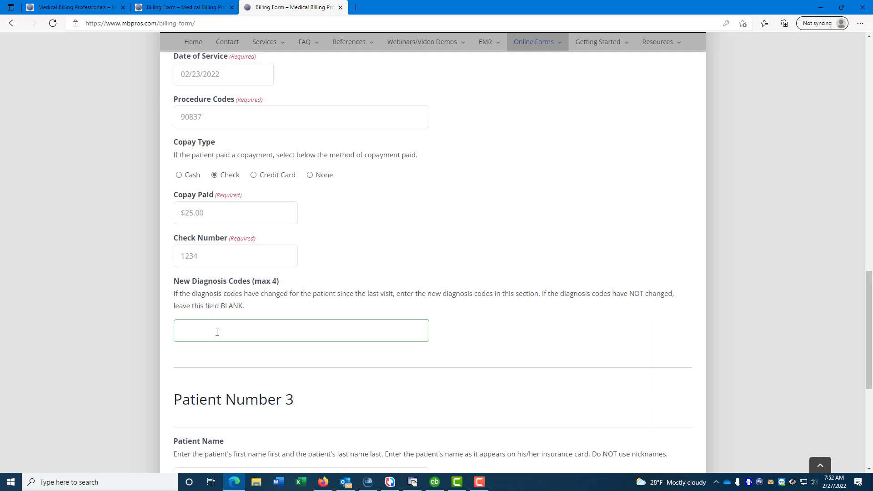
text(F33.1)
scroll(269, 310, down, 3)
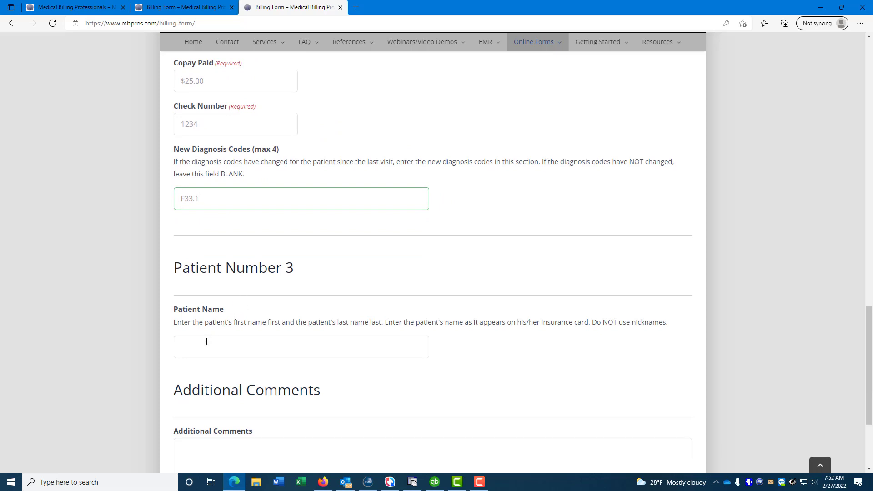
click(209, 346)
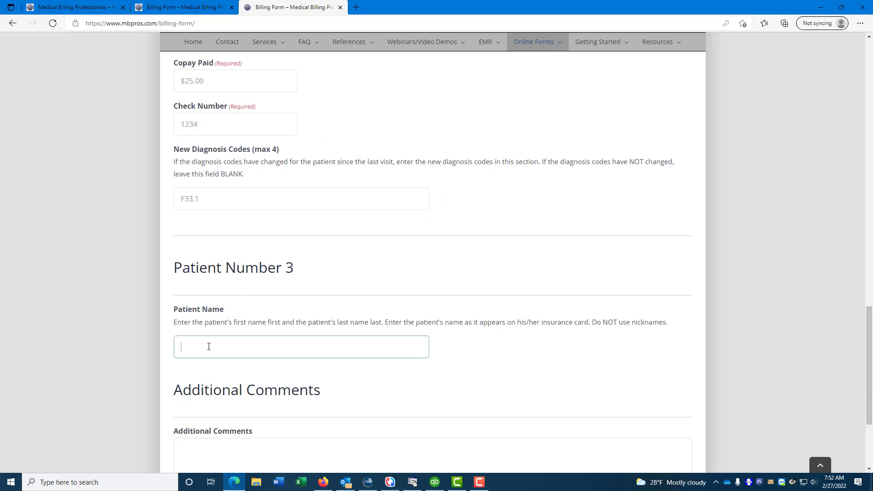
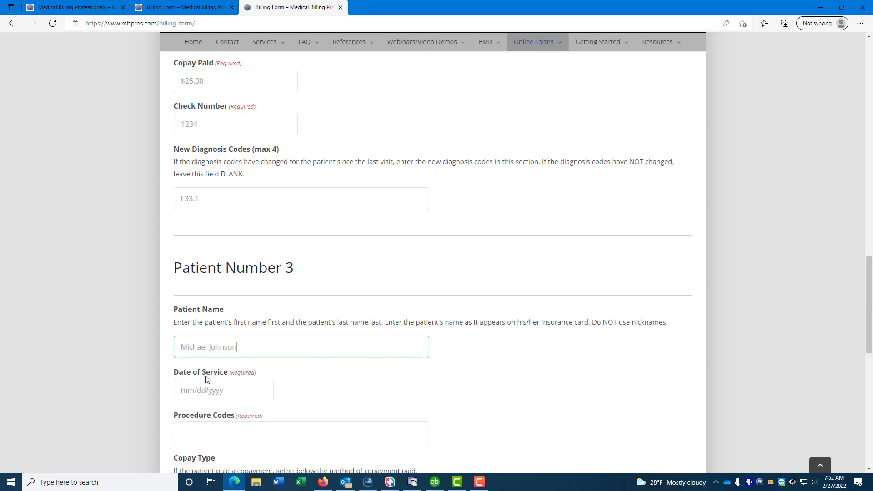
Step: Enter Patient 3's name, service date 02/24/2022 and codes 90791, 96130, 96131 x 3, 96136, 96137 x 4
click(194, 390)
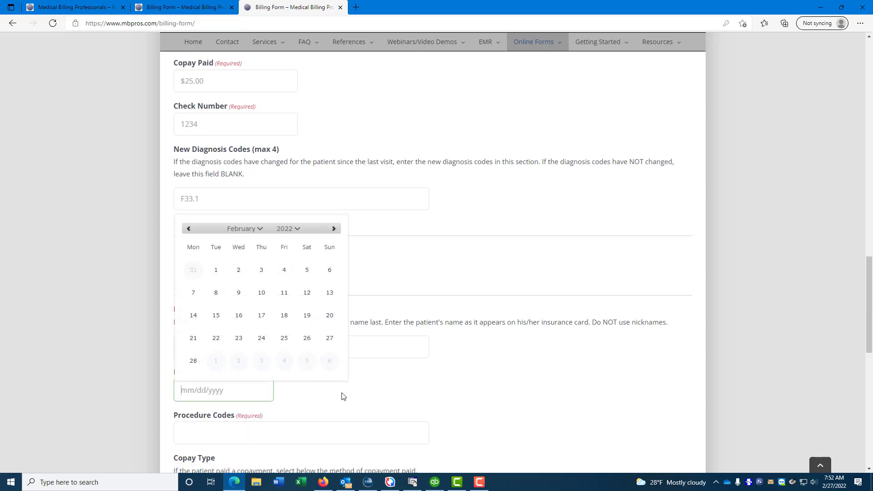
click(262, 338)
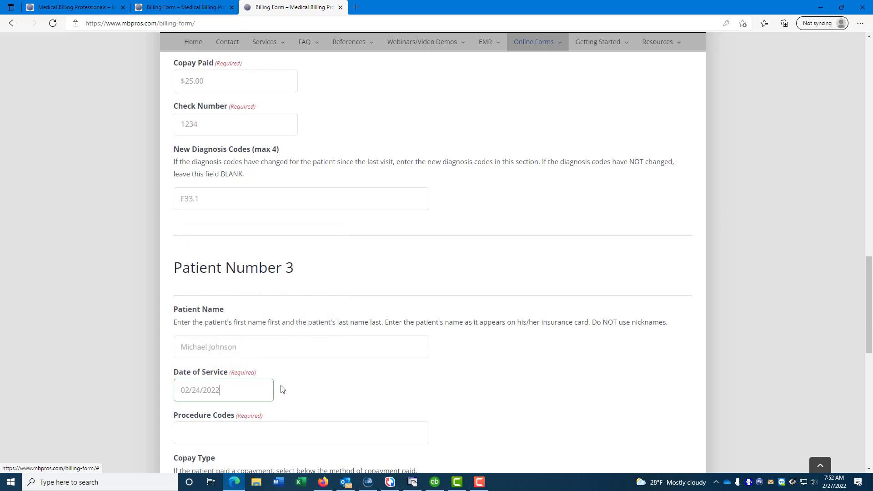
scroll(264, 392, down, 3)
click(199, 301)
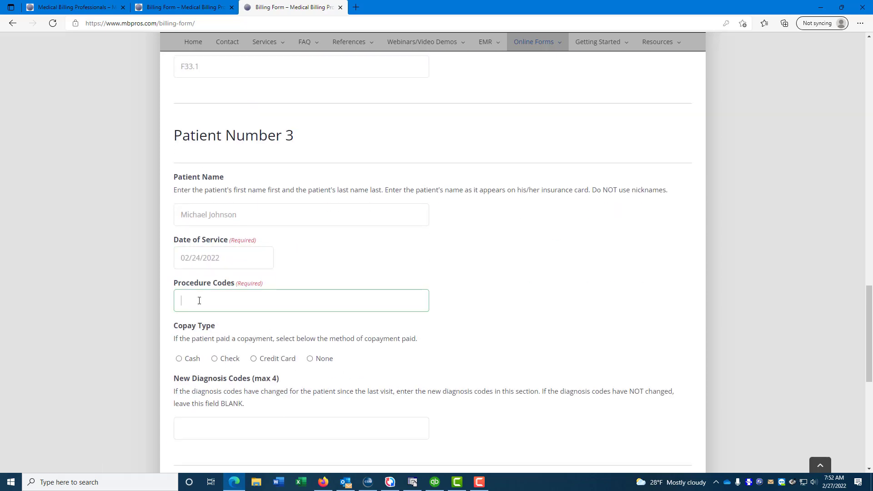
text(90791,96130, 96131)
text(x 3, 96136, 96137 x 4)
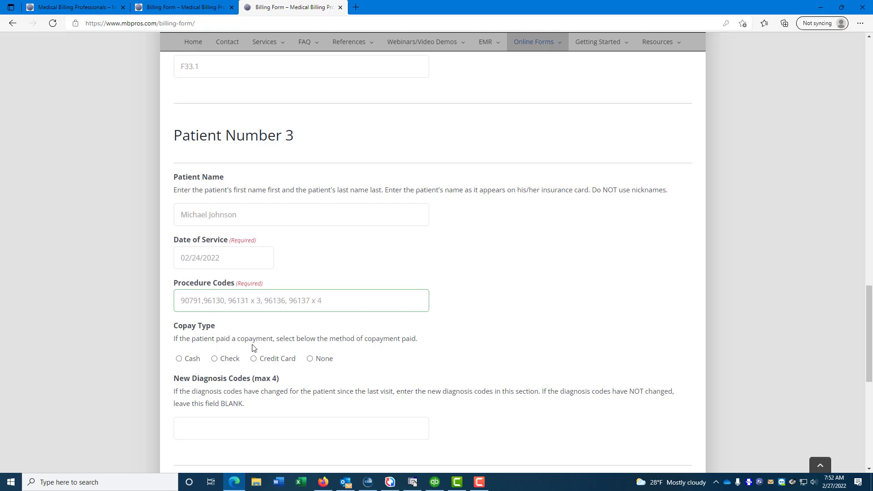
Step: Record Patient 3's $25.00 copay paid by credit card
click(255, 363)
click(216, 397)
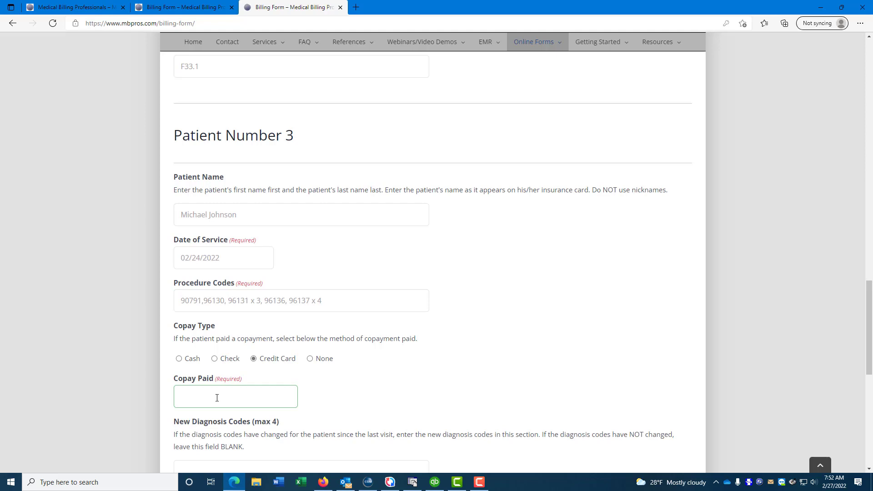
text(25.00)
scroll(277, 357, down, 5)
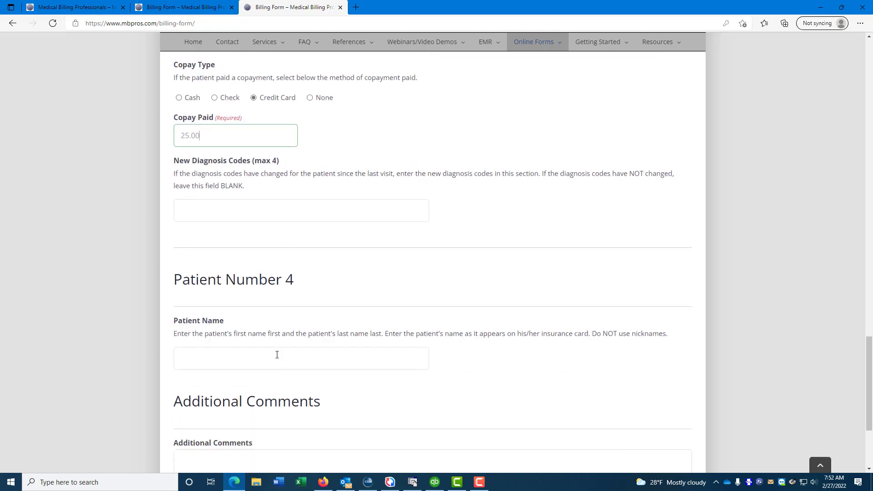
Step: Enter Patient 4's name, service date 02/17/2022 and procedure code 90834
click(239, 352)
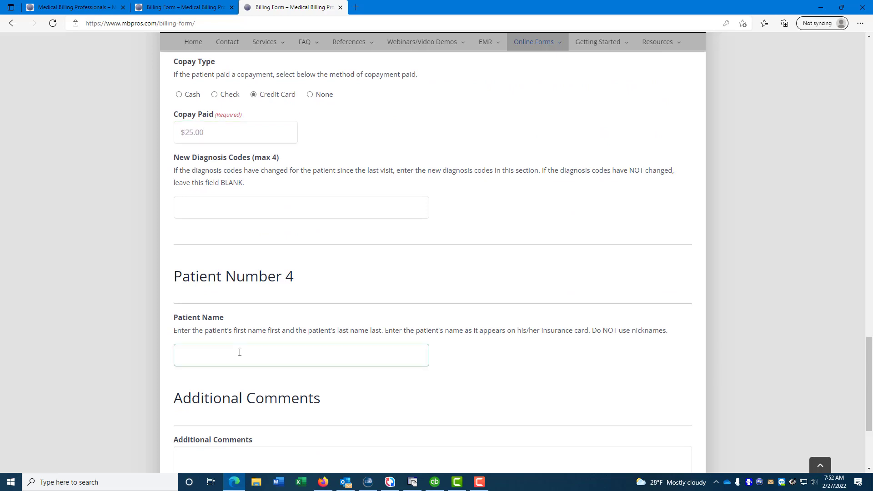
text(Mickey Mouse)
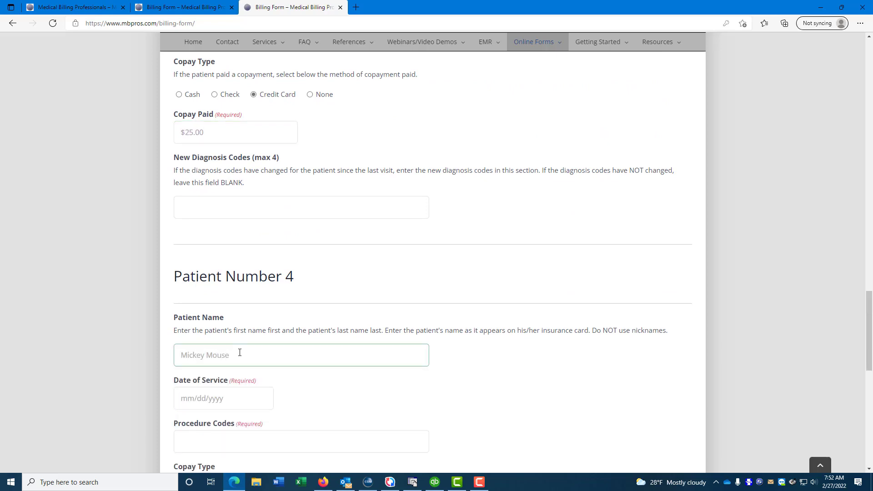
click(194, 397)
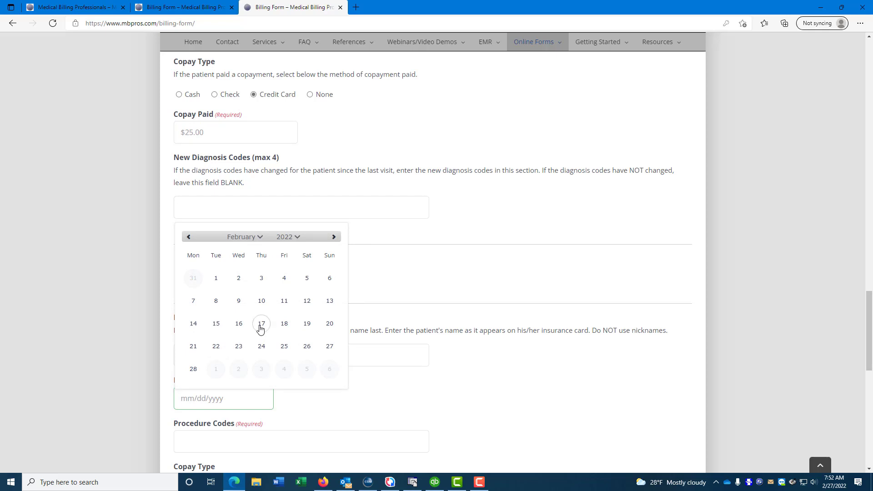
click(261, 325)
scroll(296, 401, down, 3)
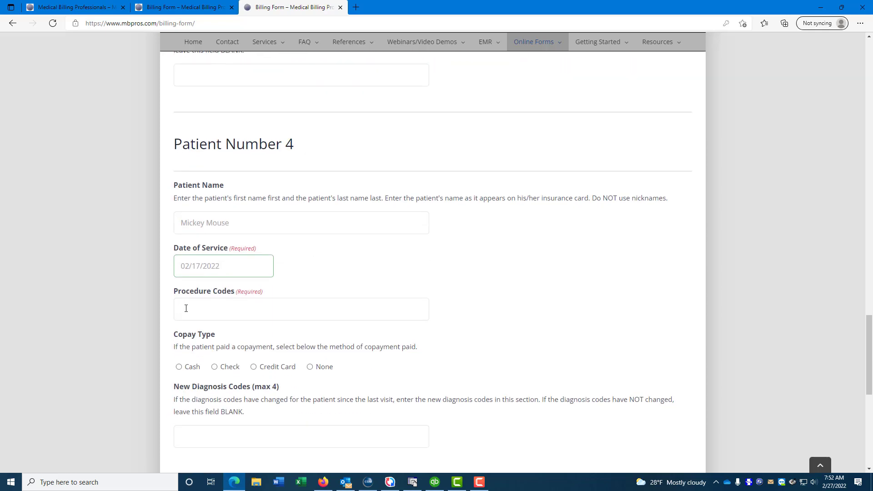
click(186, 308)
text(90834)
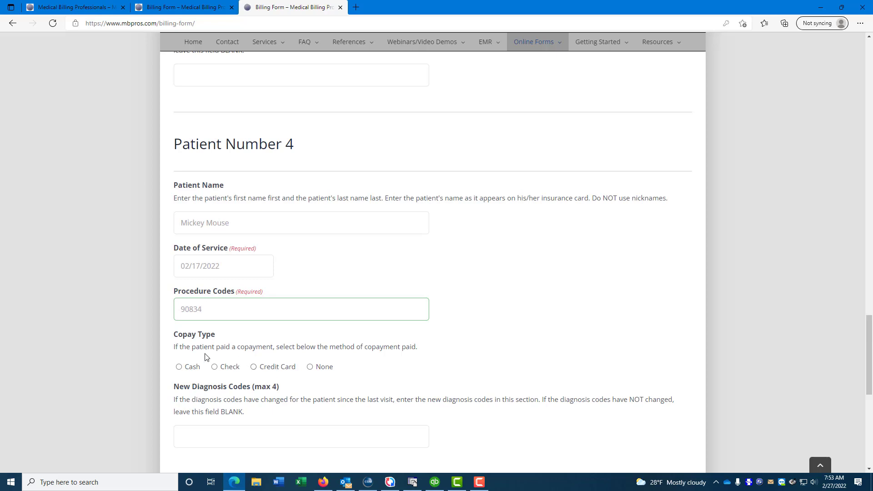
Step: Record Patient 4's $50.00 copay paid by credit card
click(253, 367)
click(225, 402)
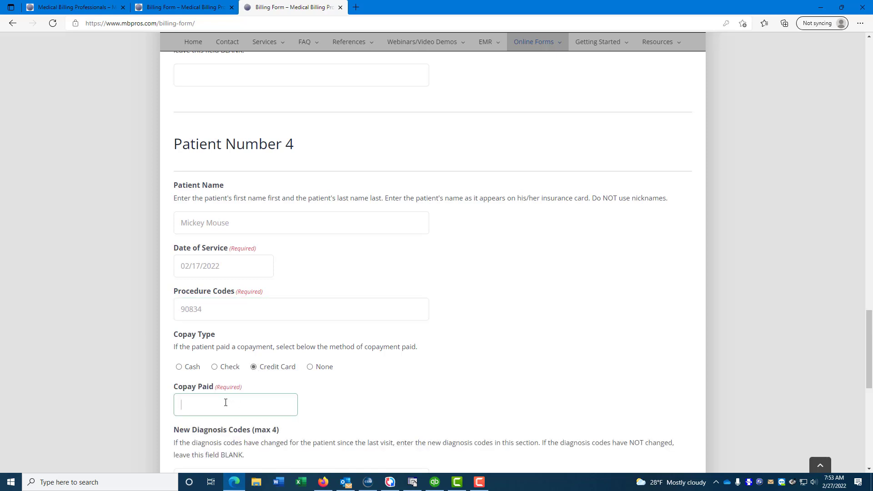
text(50.00)
scroll(291, 348, down, 4)
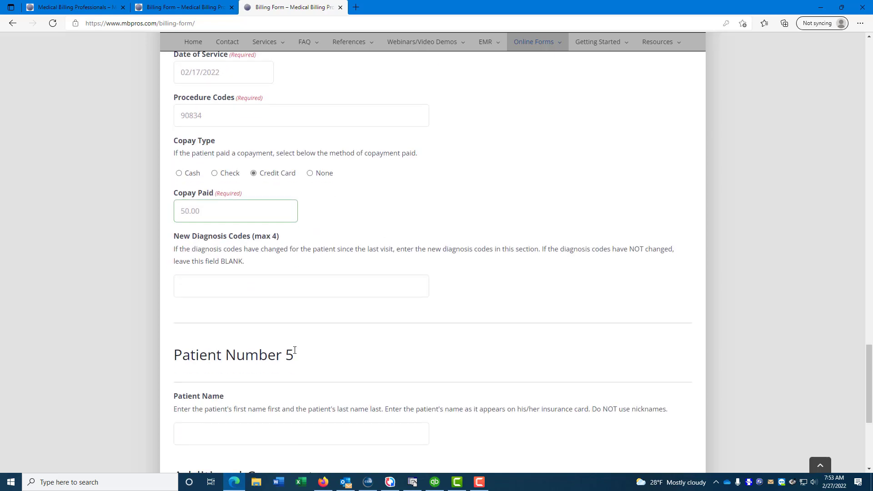
scroll(295, 350, down, 1)
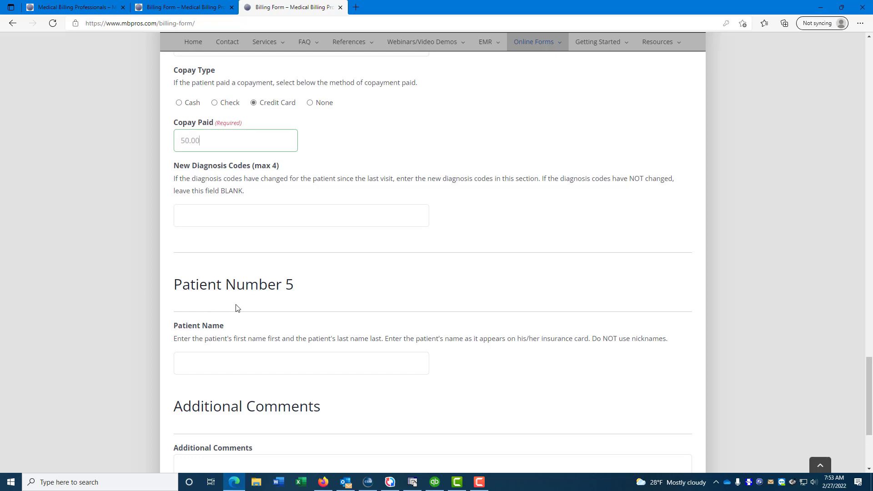
scroll(250, 201, up, 3)
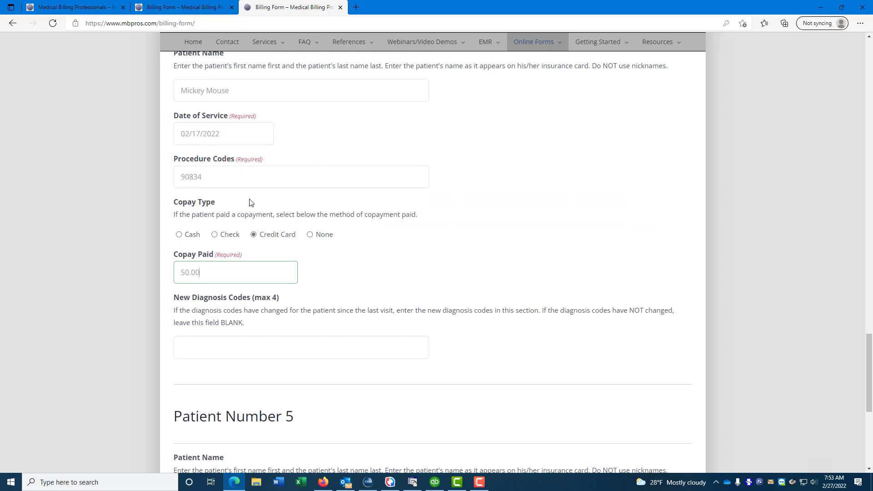
scroll(250, 201, down, 4)
Step: Comment that Patient 4 paid $50 including for the previous 3 visits
click(220, 410)
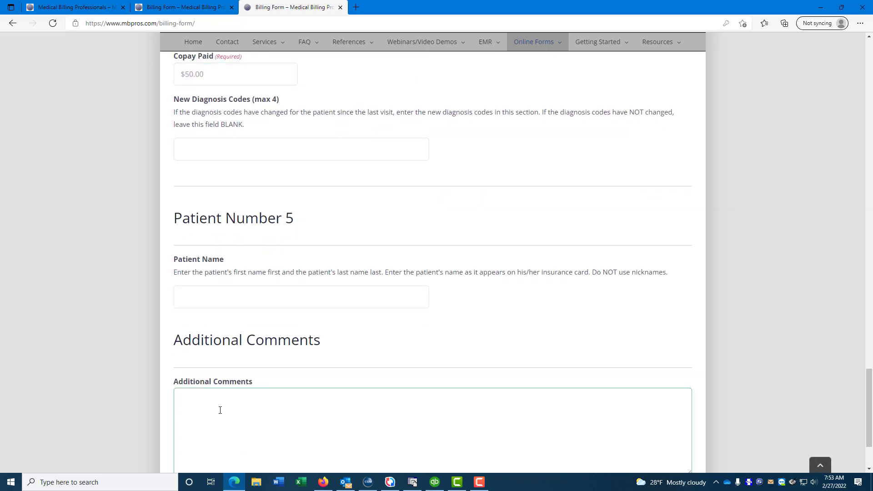
text(Mickey Mouse paid $50 including for next visit.)
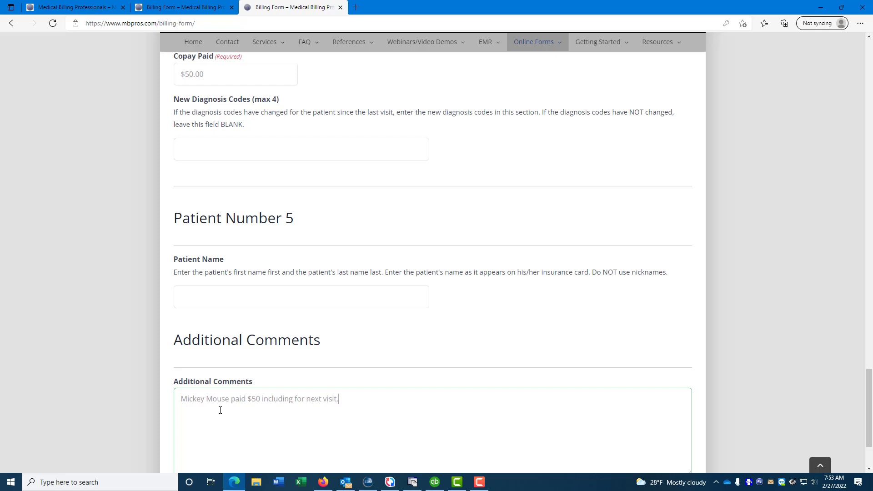
scroll(218, 316, up, 4)
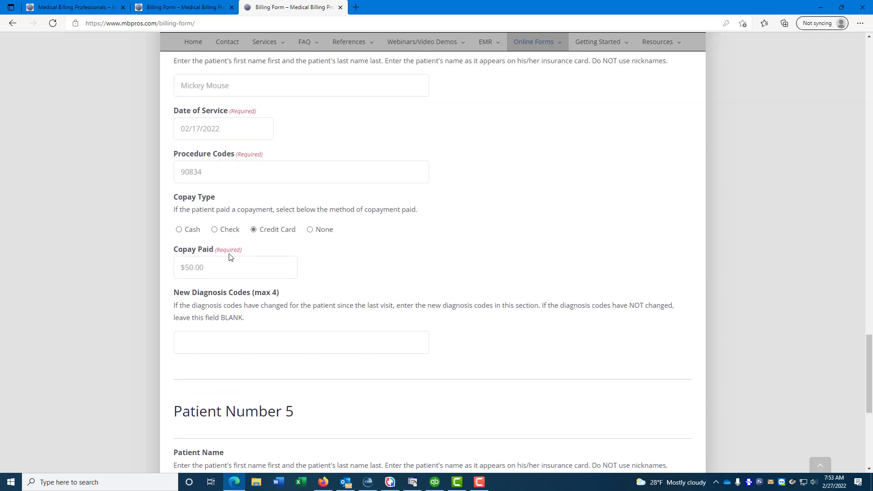
scroll(310, 378, down, 4)
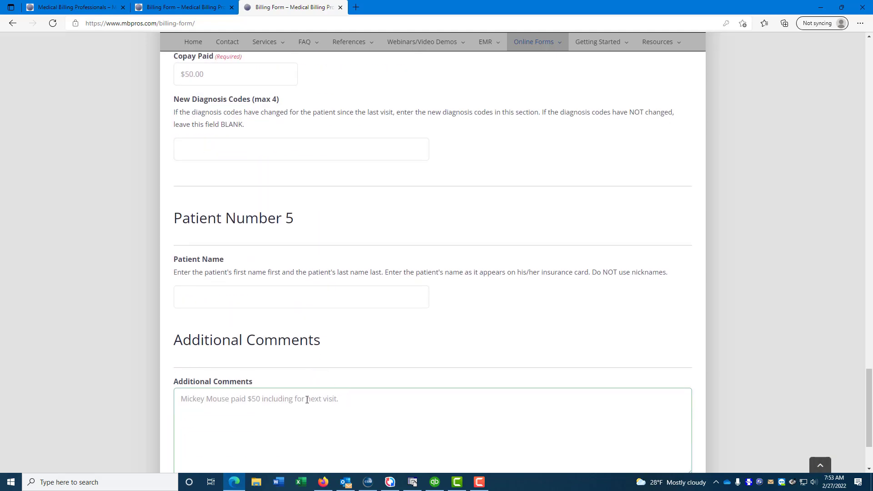
drag(307, 400, 350, 398)
text(previous 3 visits.)
Step: Add a second comment line noting Patient 3's new authorization good for 12 visits from 2/15/22
scroll(236, 182, up, 4)
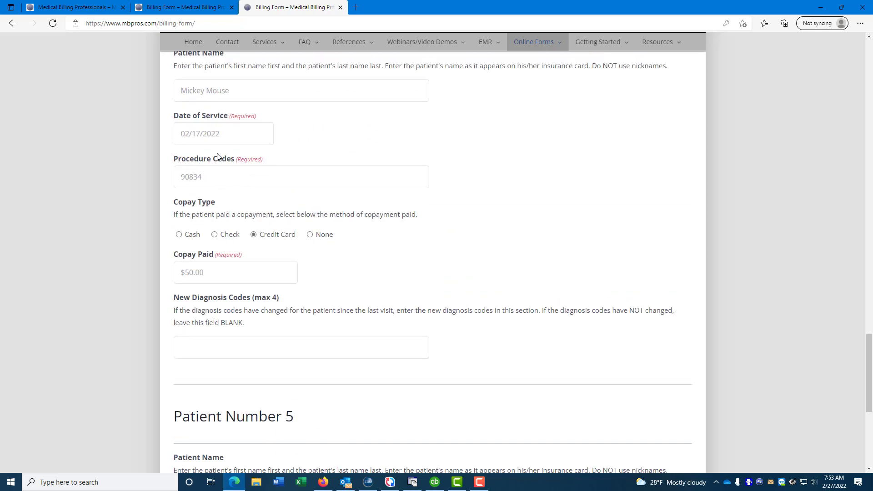
scroll(366, 345, down, 4)
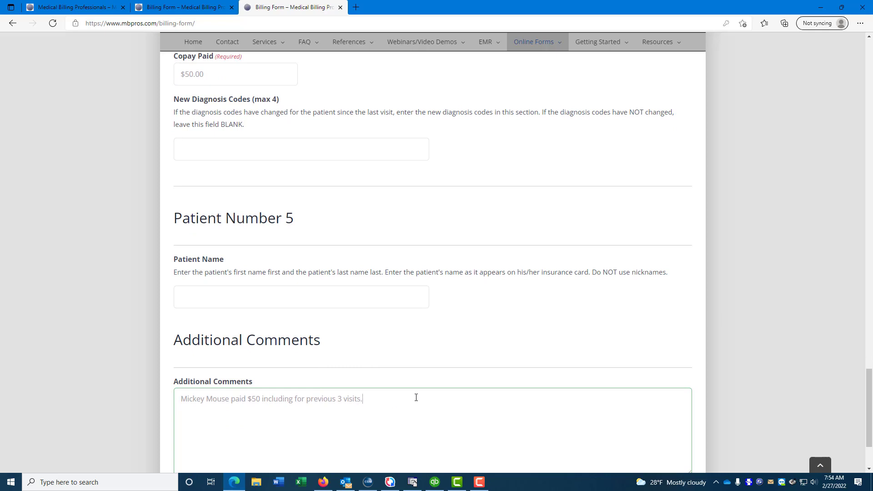
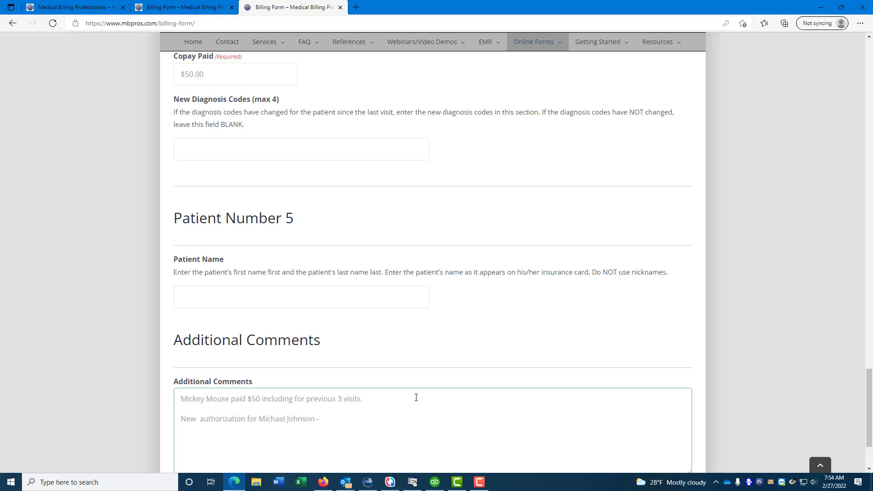
text(Auth # 123454 good for 12 visits from 2/)
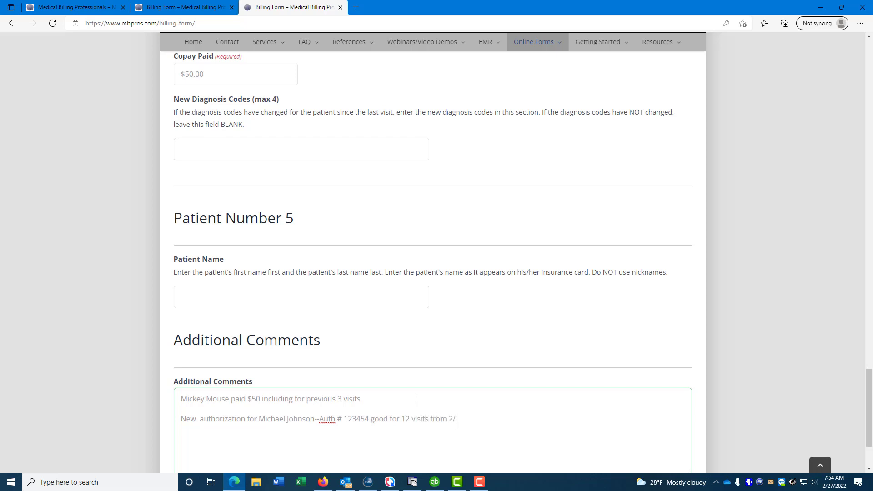
text(15/222-2/14/23.)
scroll(380, 385, down, 2)
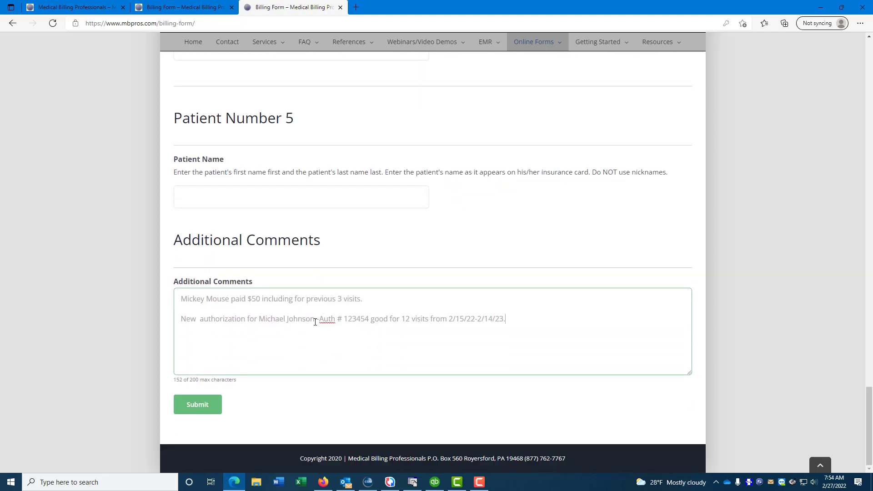
scroll(293, 289, up, 4)
scroll(293, 289, up, 20)
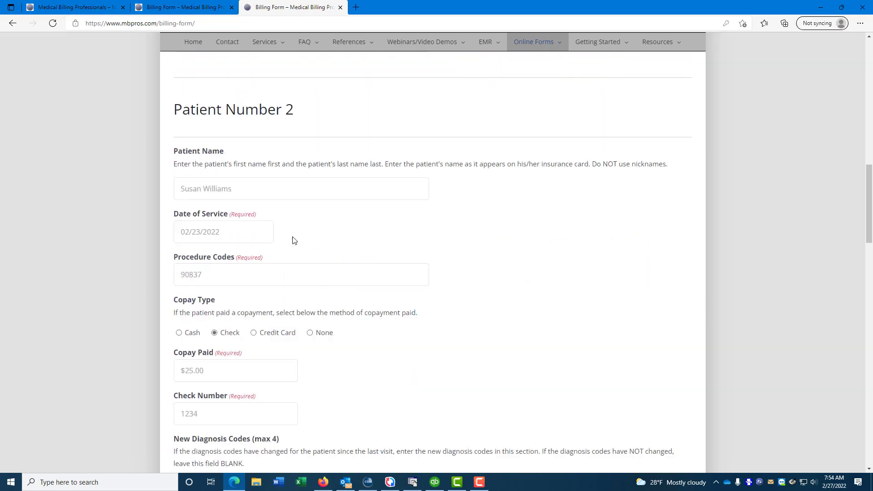
scroll(293, 241, up, 7)
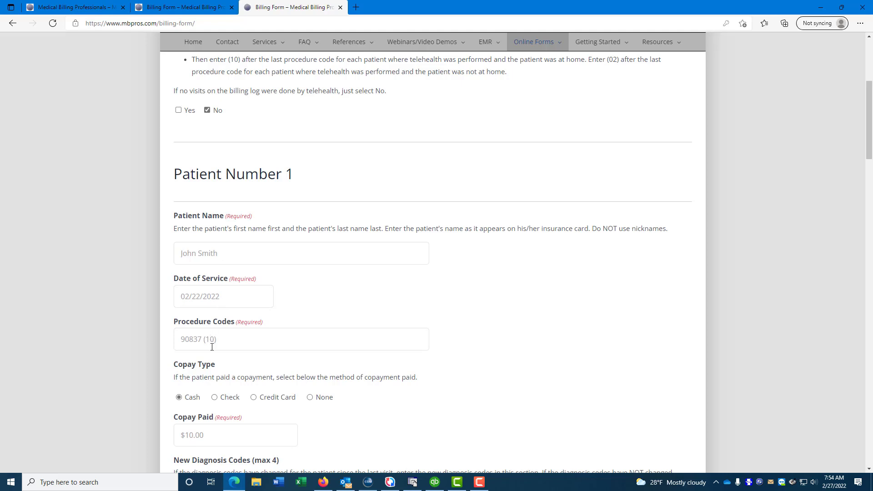
scroll(298, 328, down, 3)
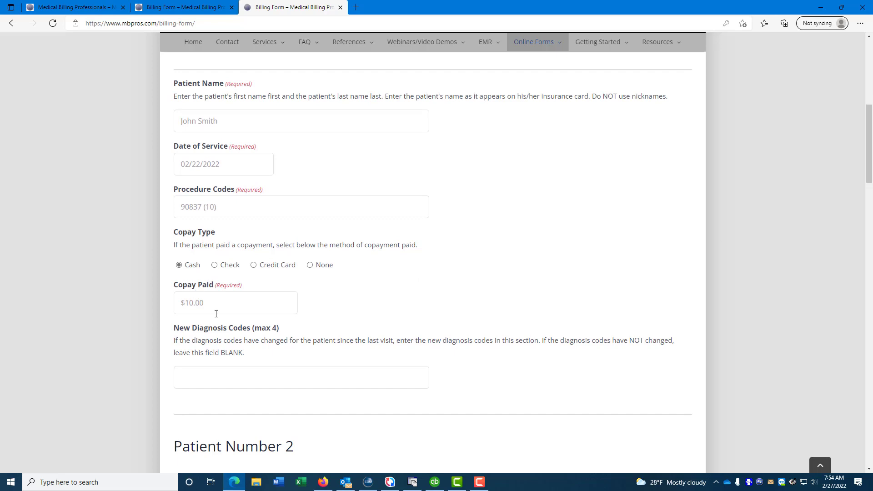
scroll(216, 314, down, 7)
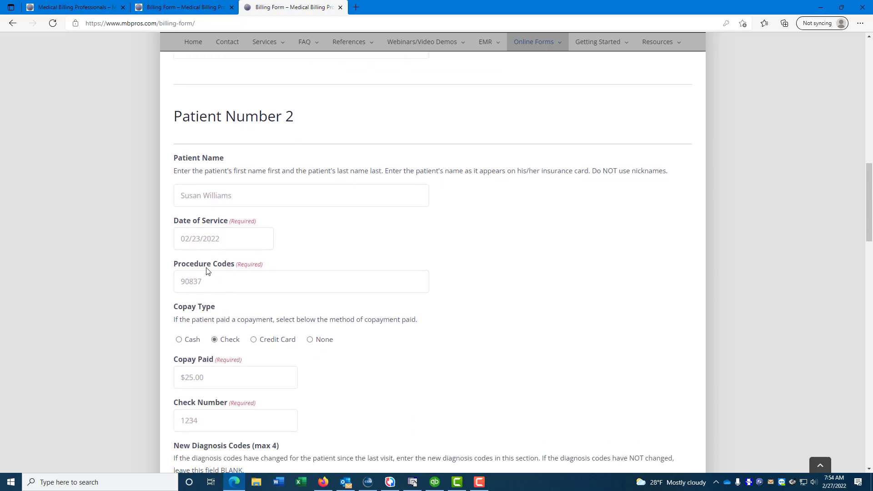
scroll(207, 285, down, 9)
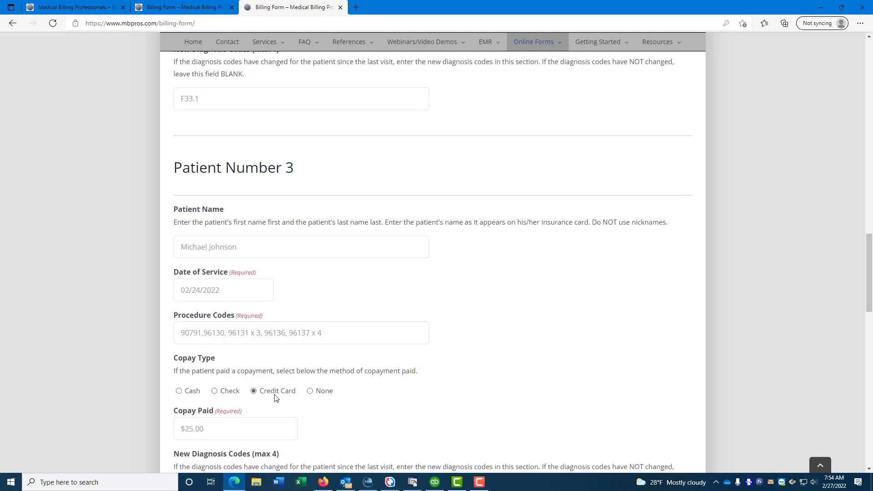
scroll(275, 389, down, 6)
scroll(276, 389, down, 4)
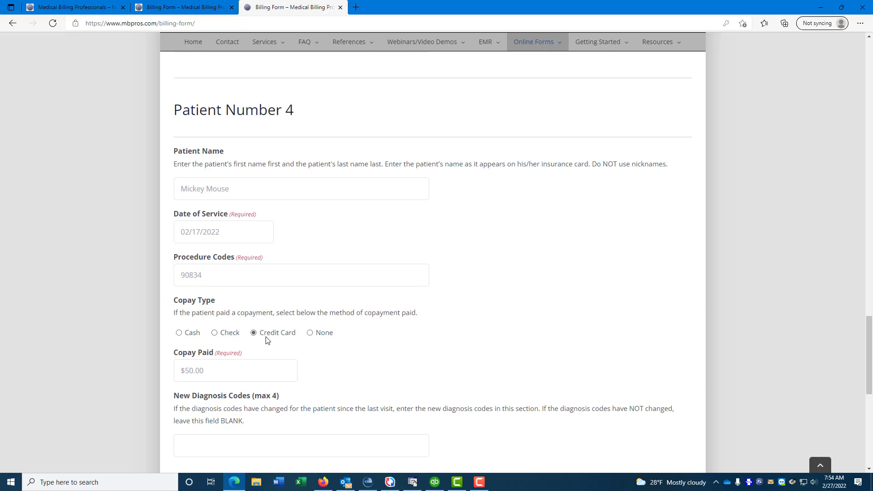
scroll(267, 336, down, 9)
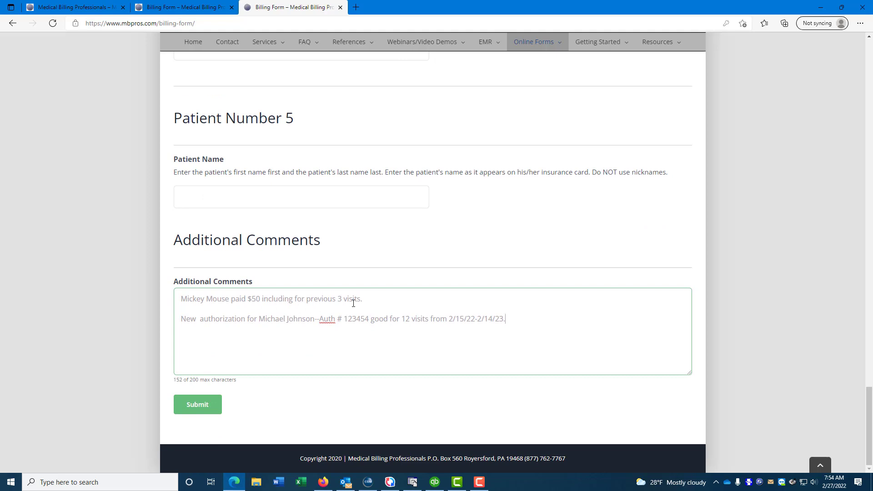
Step: Submit the completed billing log form
click(194, 413)
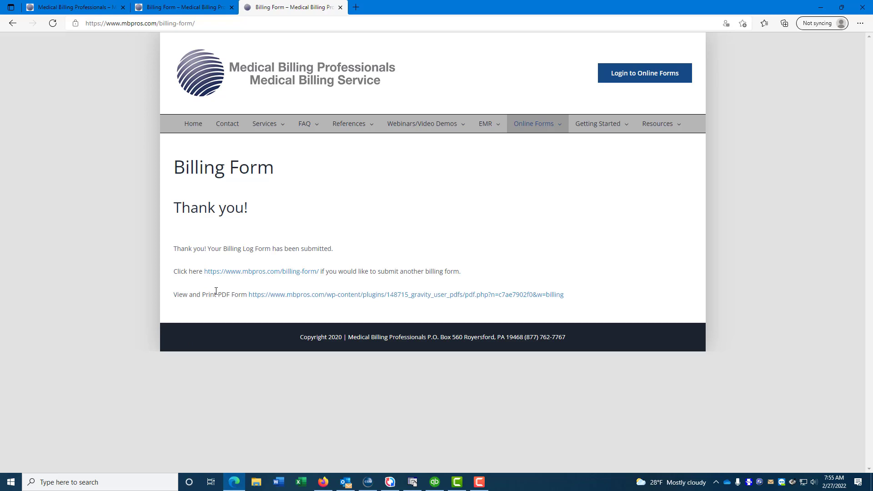
click(270, 295)
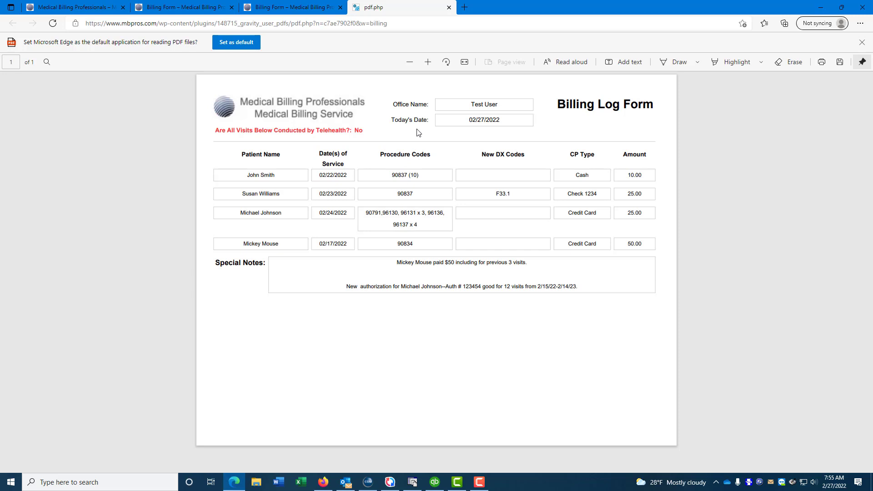
click(449, 8)
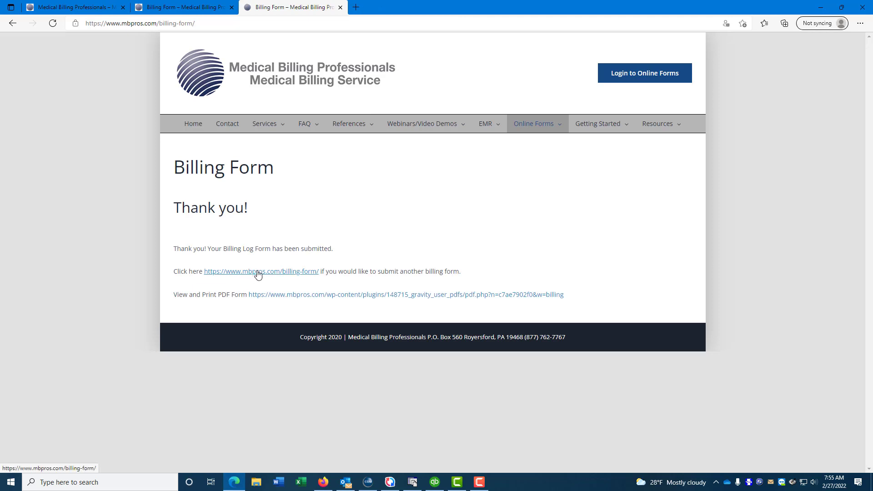
Step: Search all billing logs, archived and unarchived, for the fourth patient's name
mouse_move(544, 127)
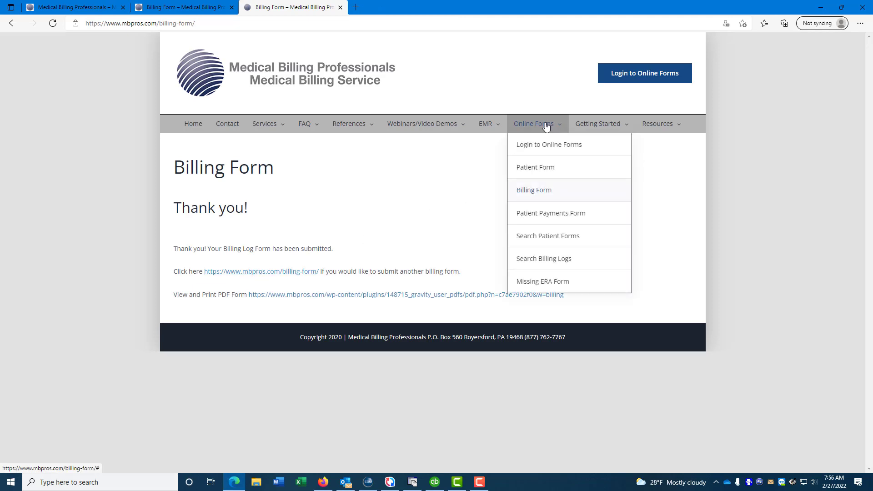
click(544, 260)
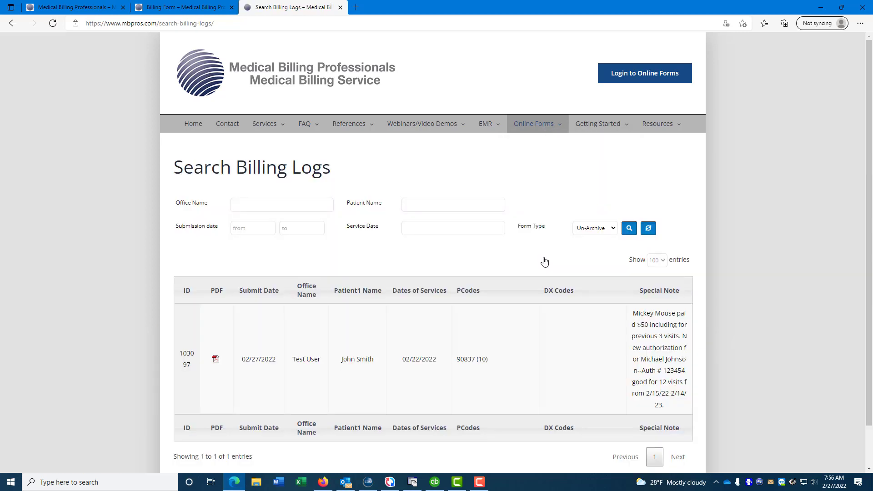
click(283, 206)
key(Tab)
text(Mickey Mo)
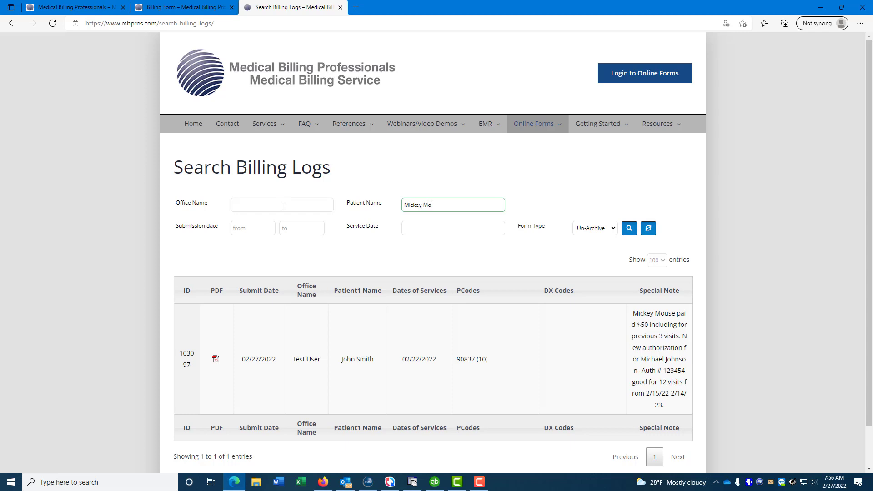
text(use)
click(584, 230)
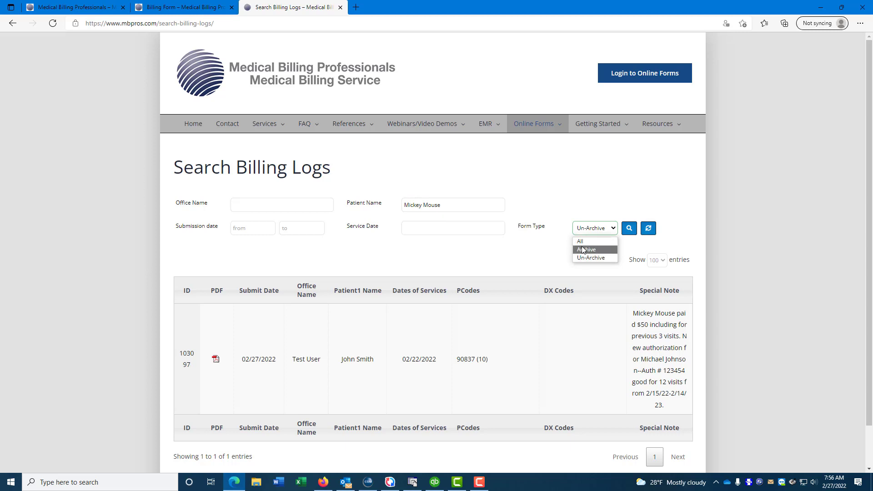
click(581, 242)
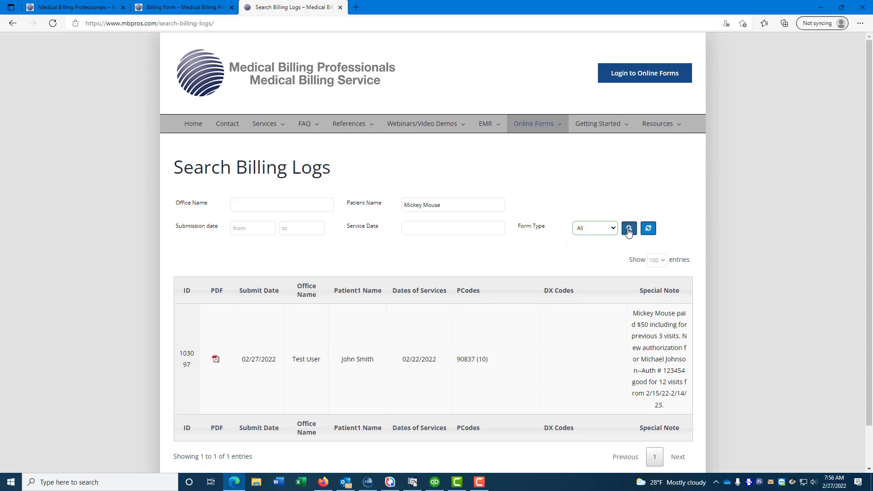
click(629, 229)
Step: View the found 02/27/2022 log's PDF, close it, and select the patient name for replacement
click(216, 360)
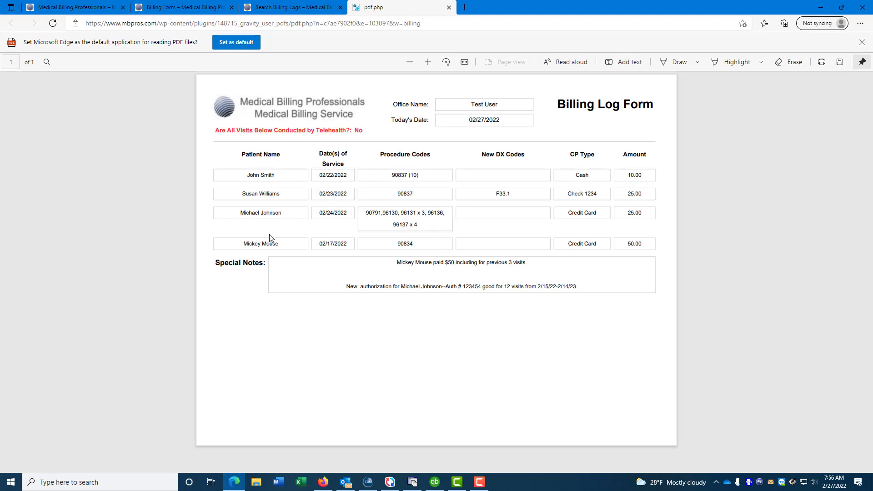
click(448, 7)
drag(459, 205, 345, 213)
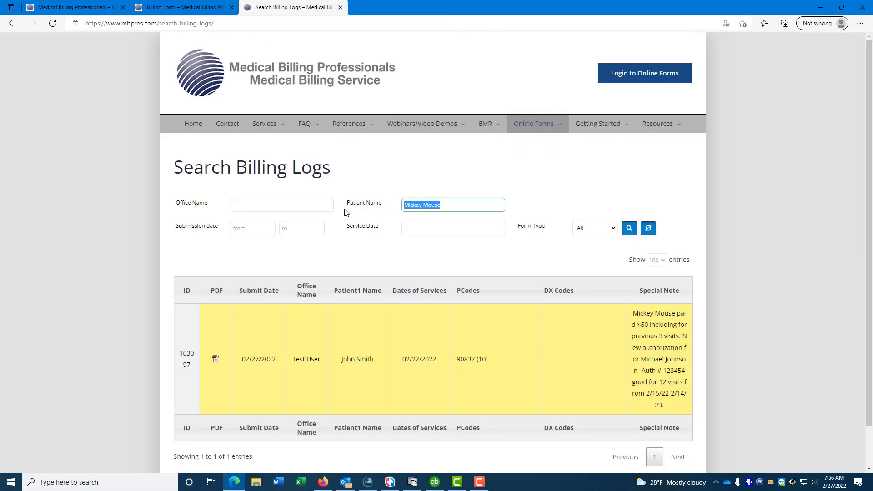
text(John Smith)
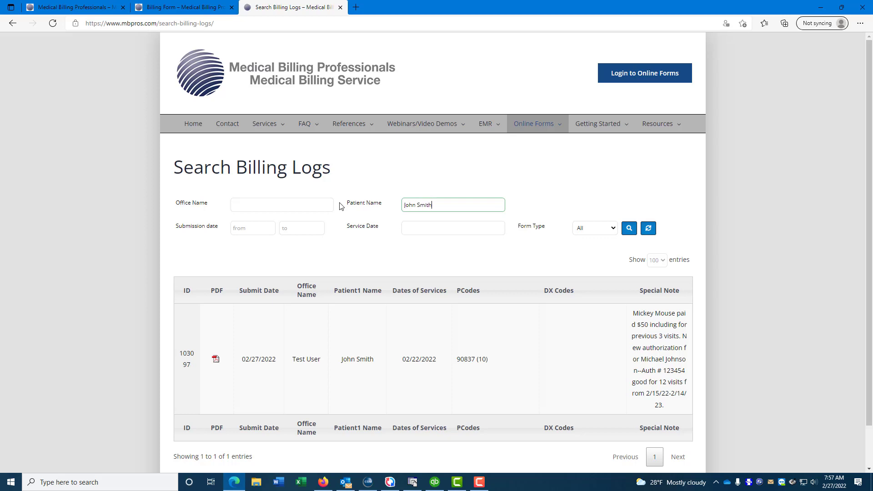
click(628, 229)
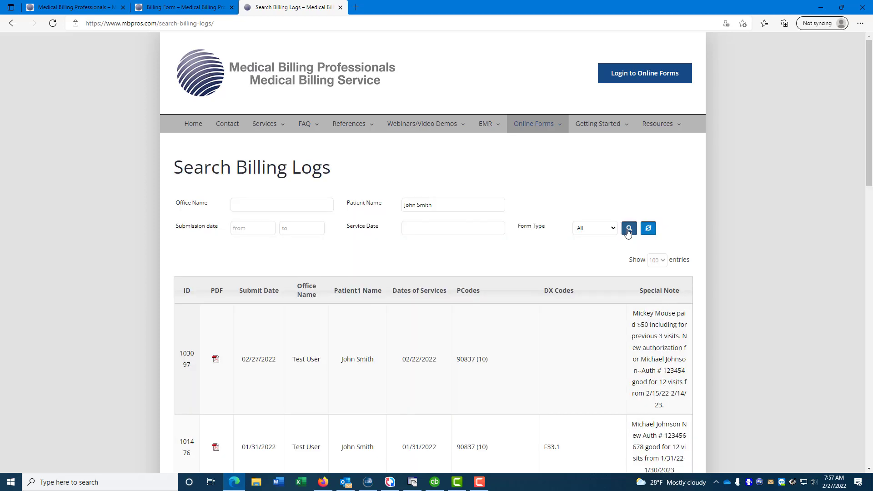
scroll(372, 295, down, 8)
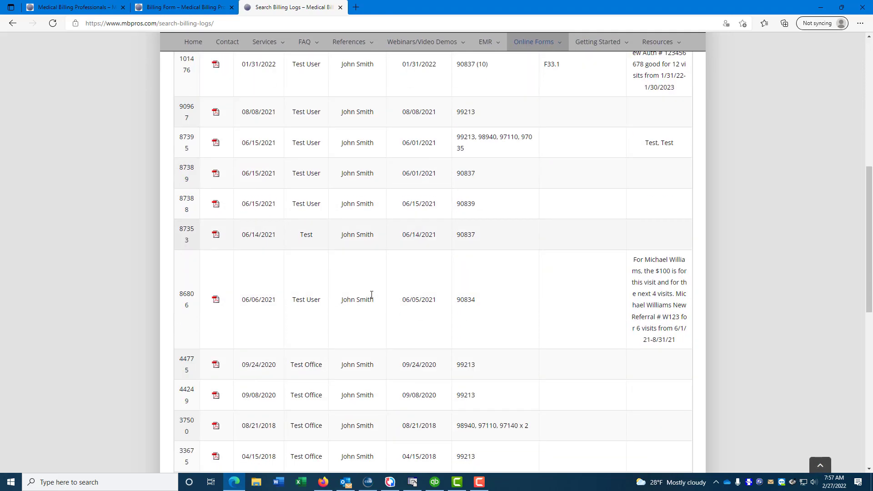
scroll(371, 294, down, 6)
scroll(373, 298, up, 5)
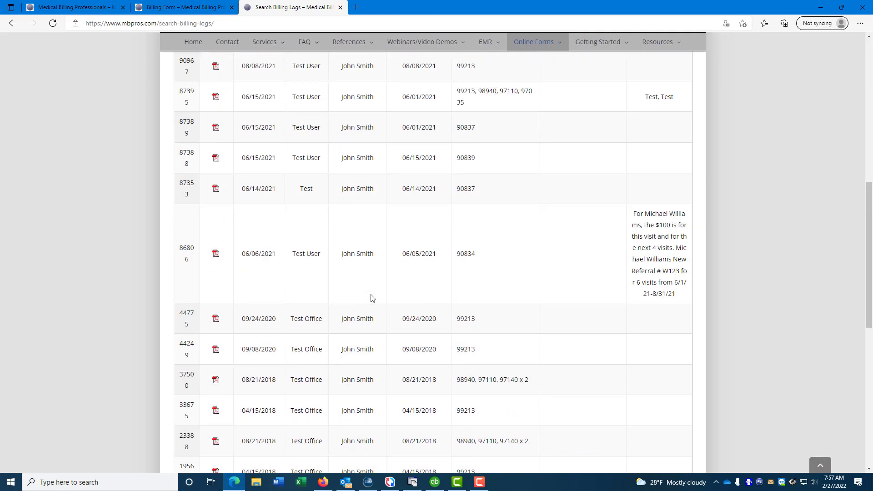
scroll(371, 295, up, 9)
scroll(353, 318, down, 3)
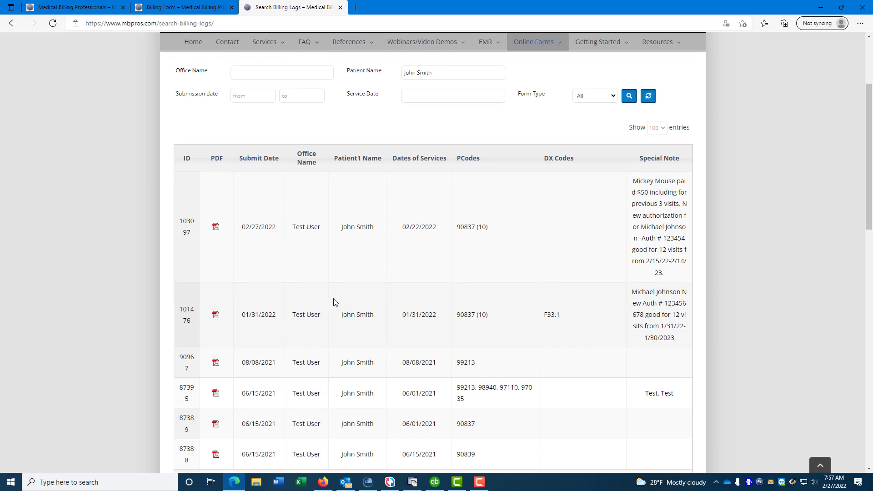
click(216, 316)
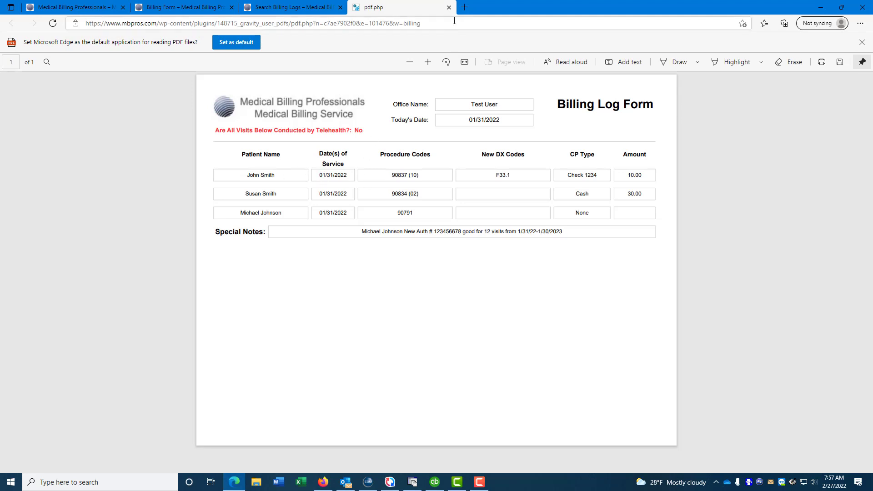
click(449, 7)
scroll(359, 205, up, 3)
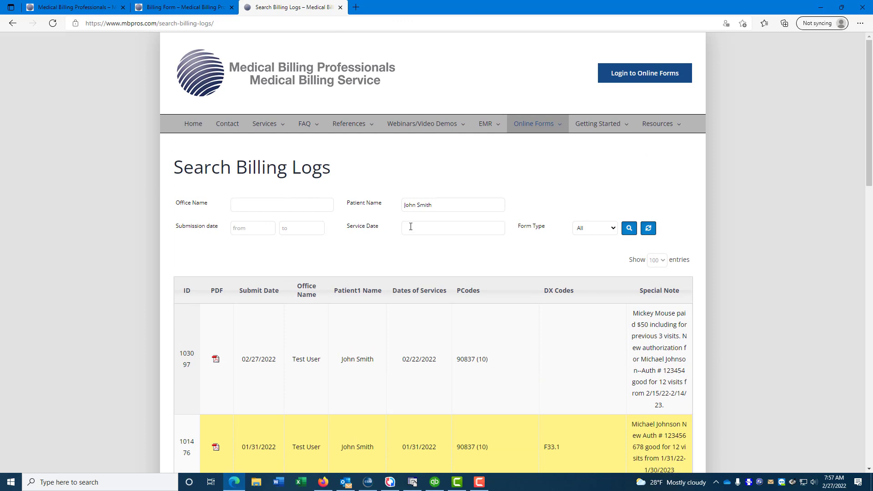
Step: Add service date 01/31/2022 to the John Smith search and run it
click(411, 226)
text(0)
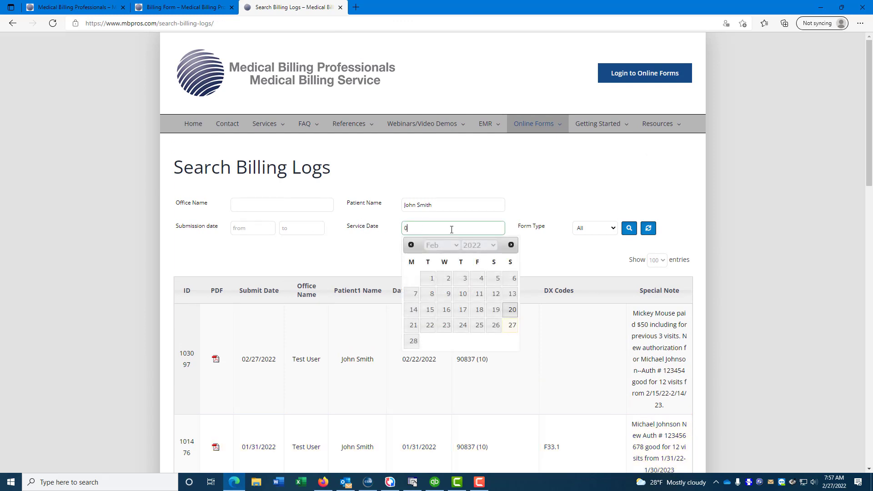
text(1/31/2022)
key(Tab)
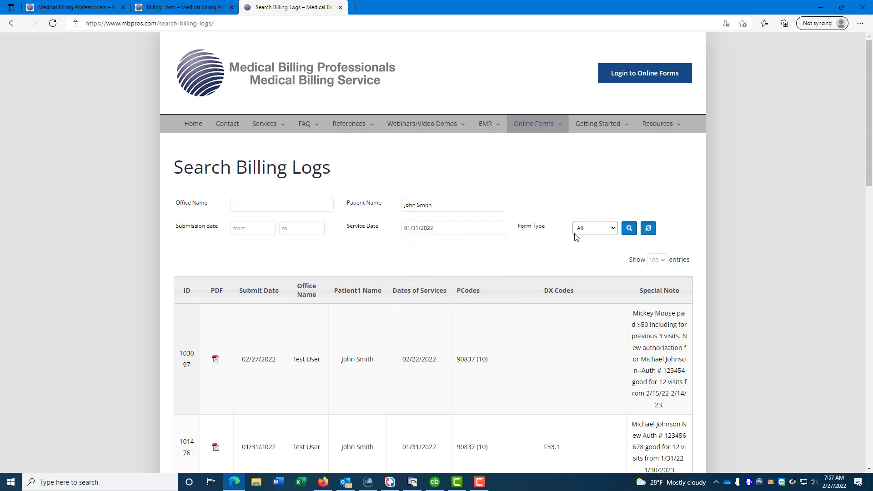
click(629, 228)
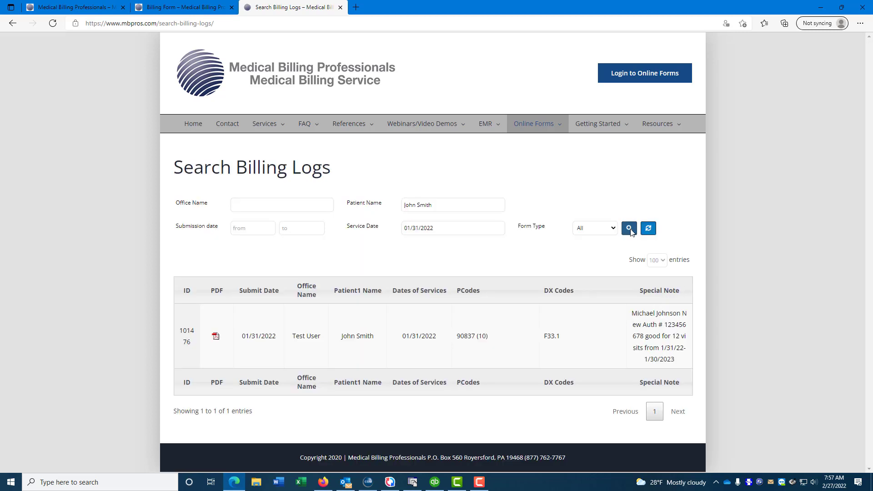
Step: View the single matching log's PDF, then select the patient name John Smith for removal
click(215, 337)
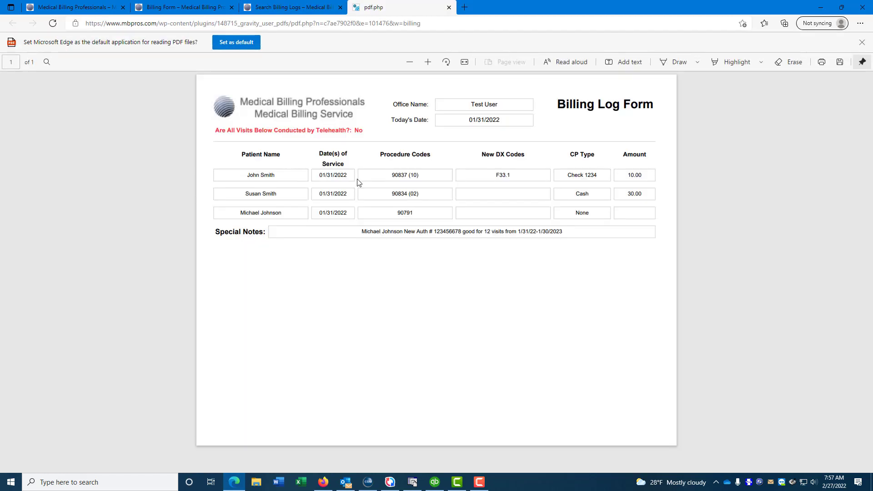
click(449, 7)
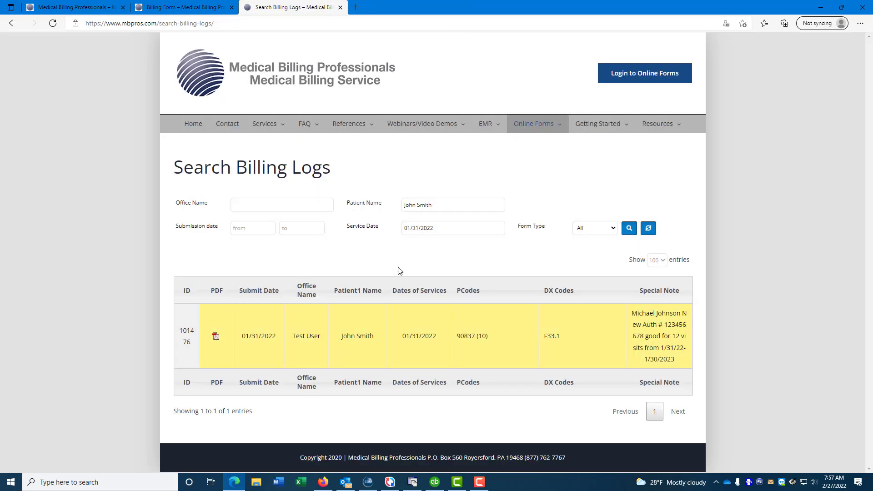
drag(455, 205, 351, 203)
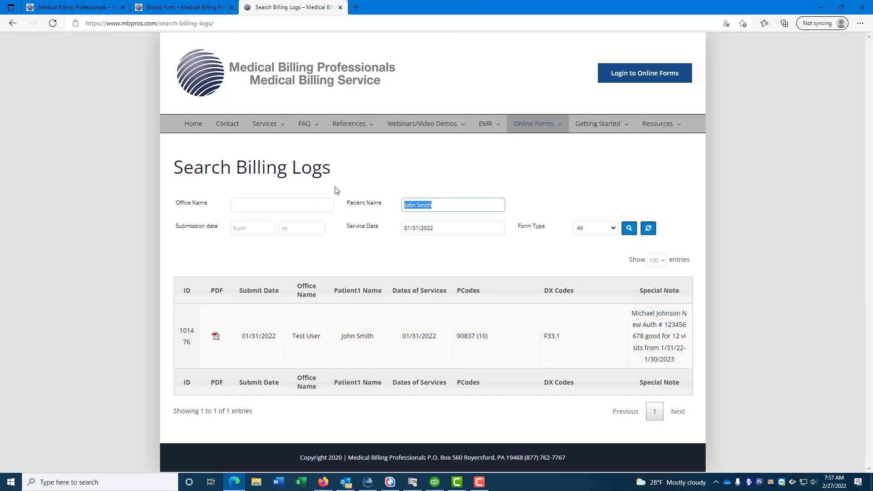
Step: Clear the Patient Name and Service Date filters
key(BackSpace)
click(443, 227)
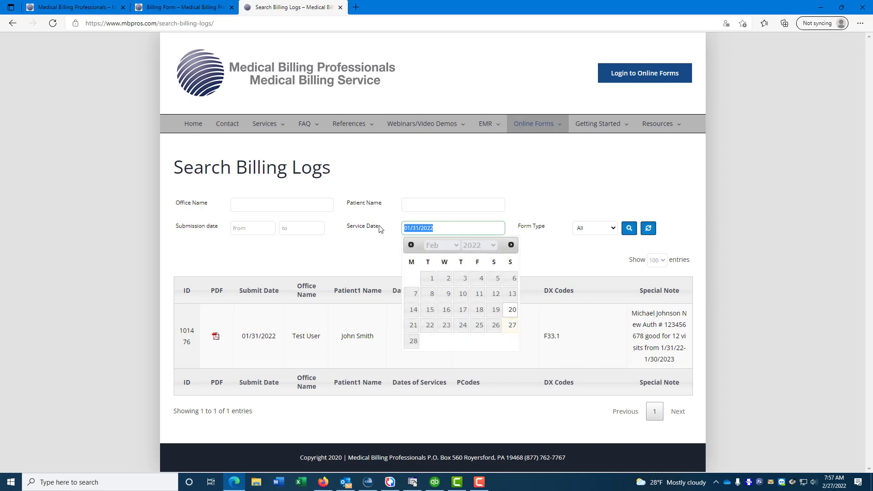
key(BackSpace)
Step: Search logs submitted from 12/01/2021 to 02/27/2022 and review the two results
click(235, 229)
text(12/01/2021)
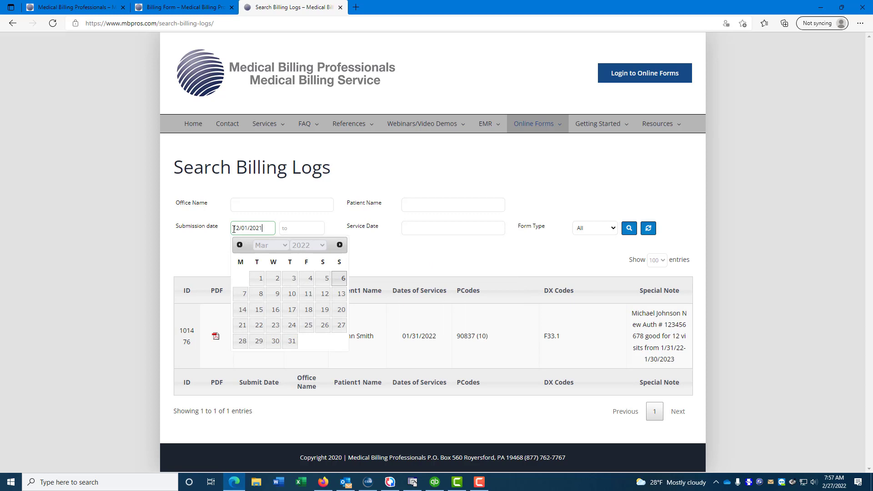
key(Tab)
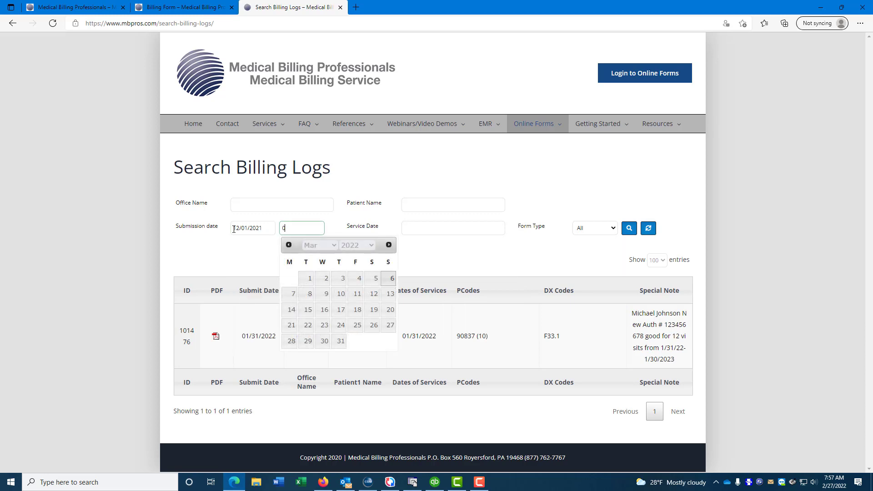
text(/2022)
key(Tab)
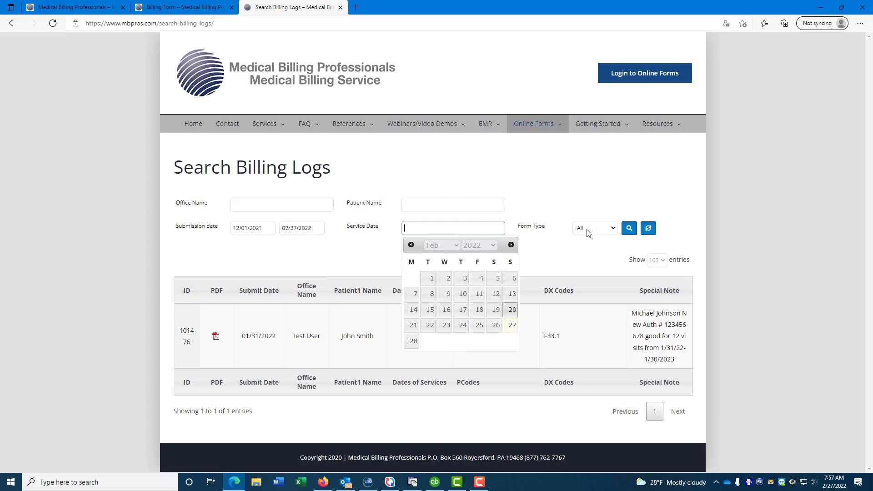
click(629, 228)
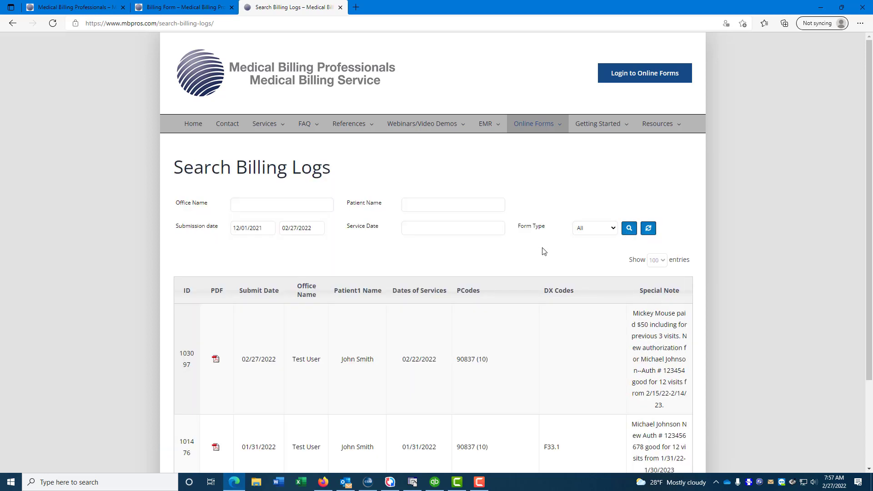
scroll(363, 266, down, 2)
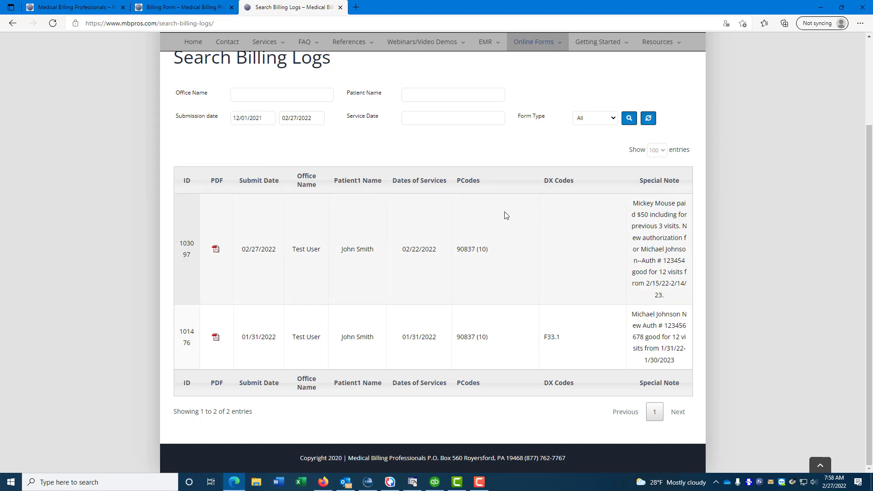
scroll(503, 214, up, 2)
scroll(504, 216, up, 1)
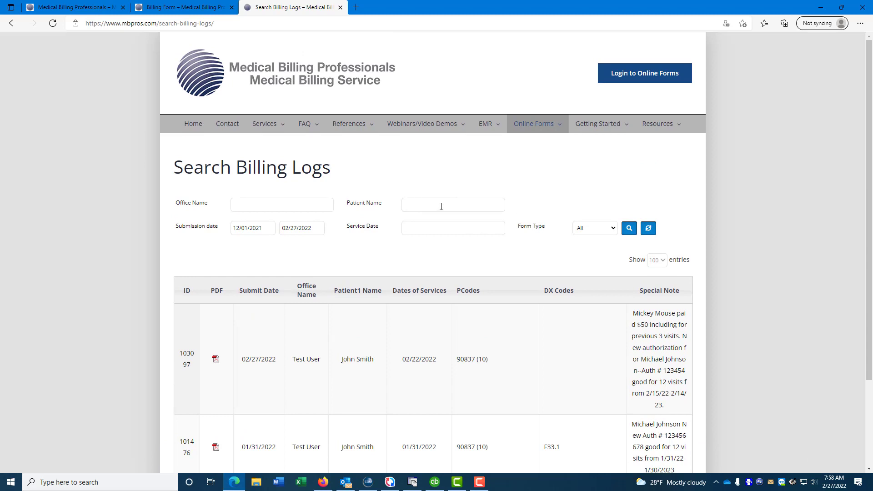
Step: Open a fresh Billing Form from Online Forms and scroll through its empty fields
mouse_move(523, 129)
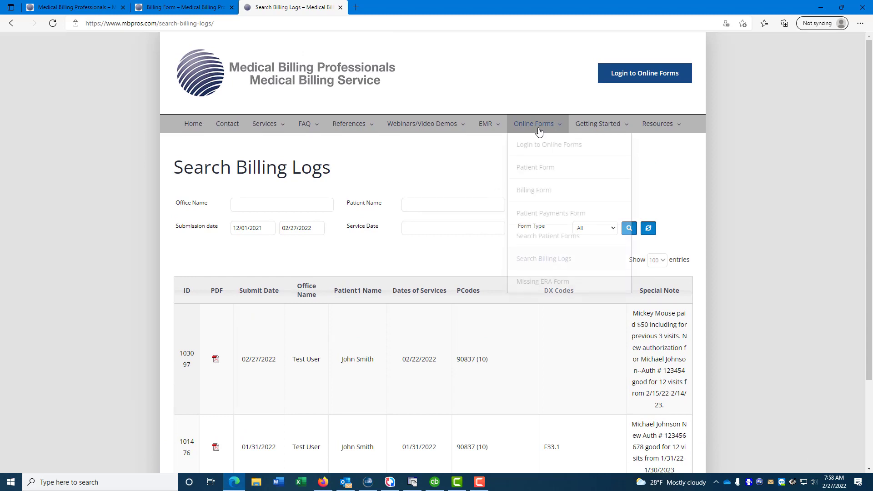
click(533, 191)
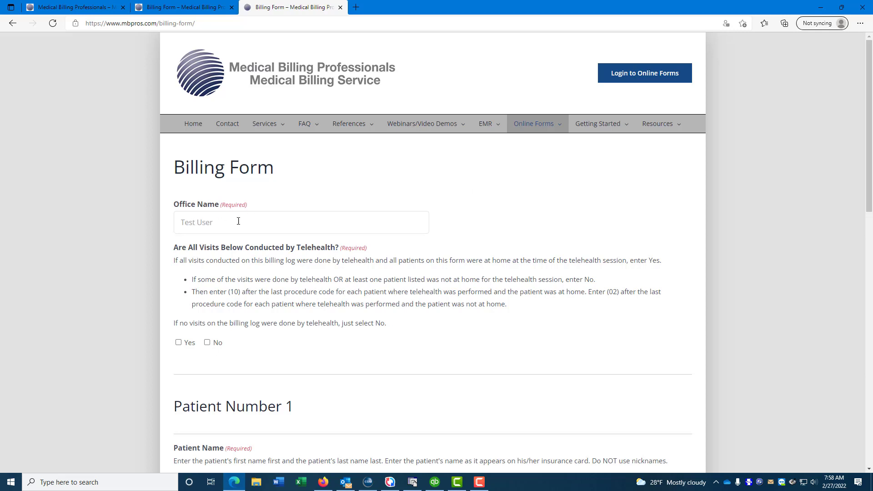
mouse_move(527, 133)
scroll(370, 282, down, 7)
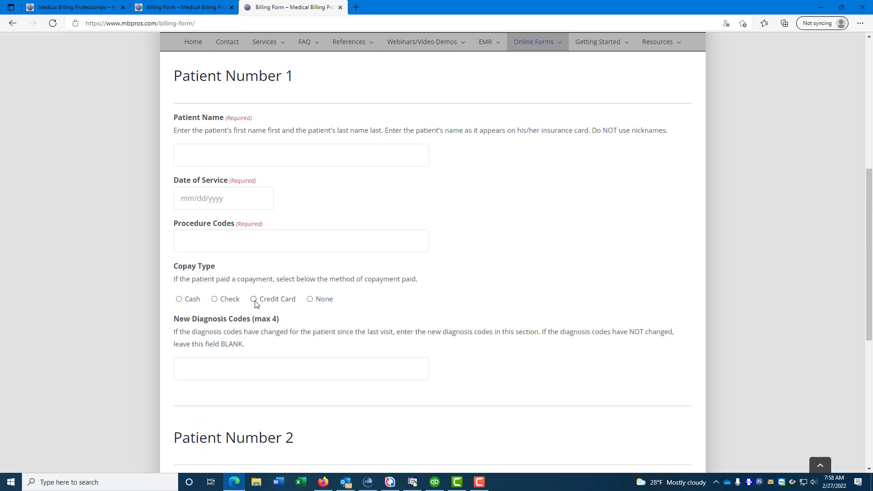
scroll(256, 303, down, 7)
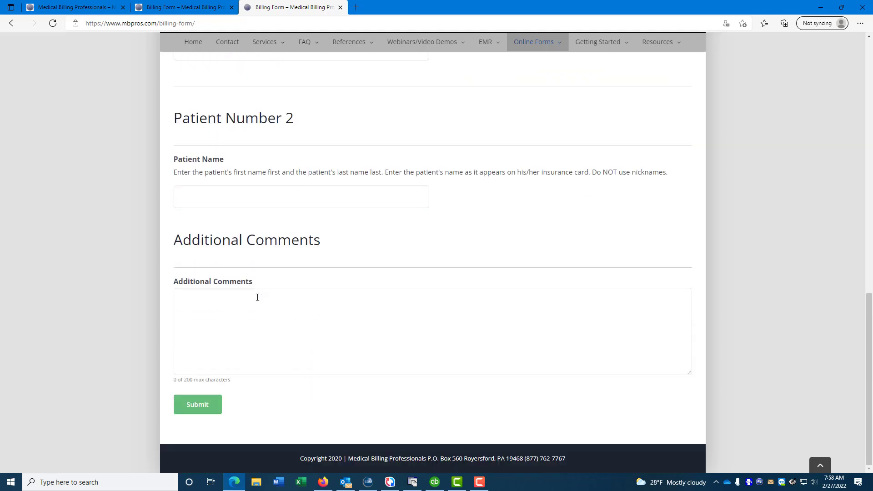